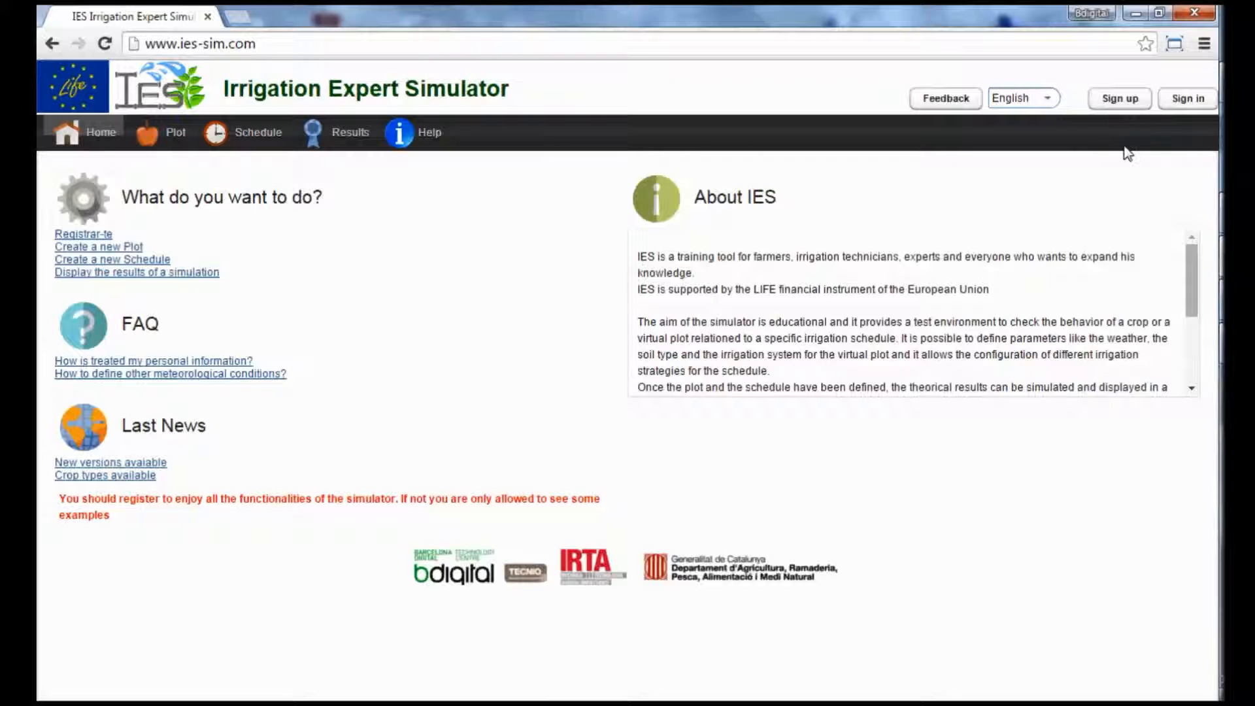
Sign in to the simulator with the username demo and the account password.
click(1191, 100)
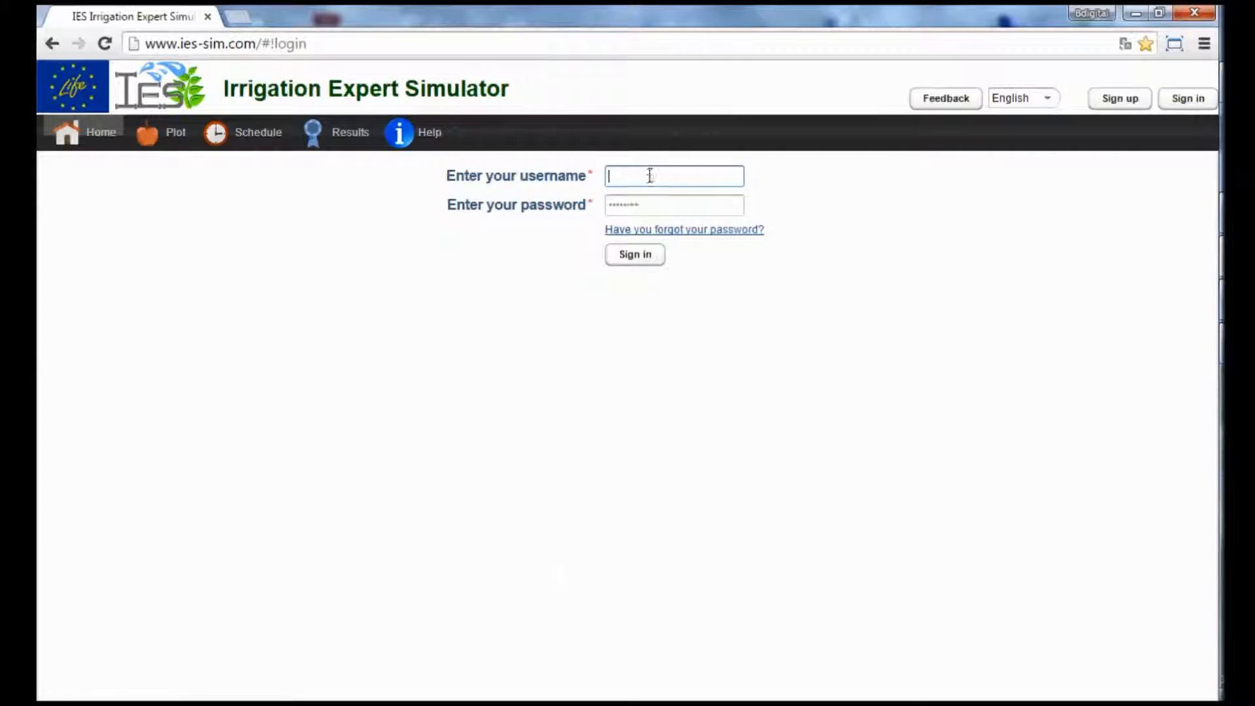
text(lo)
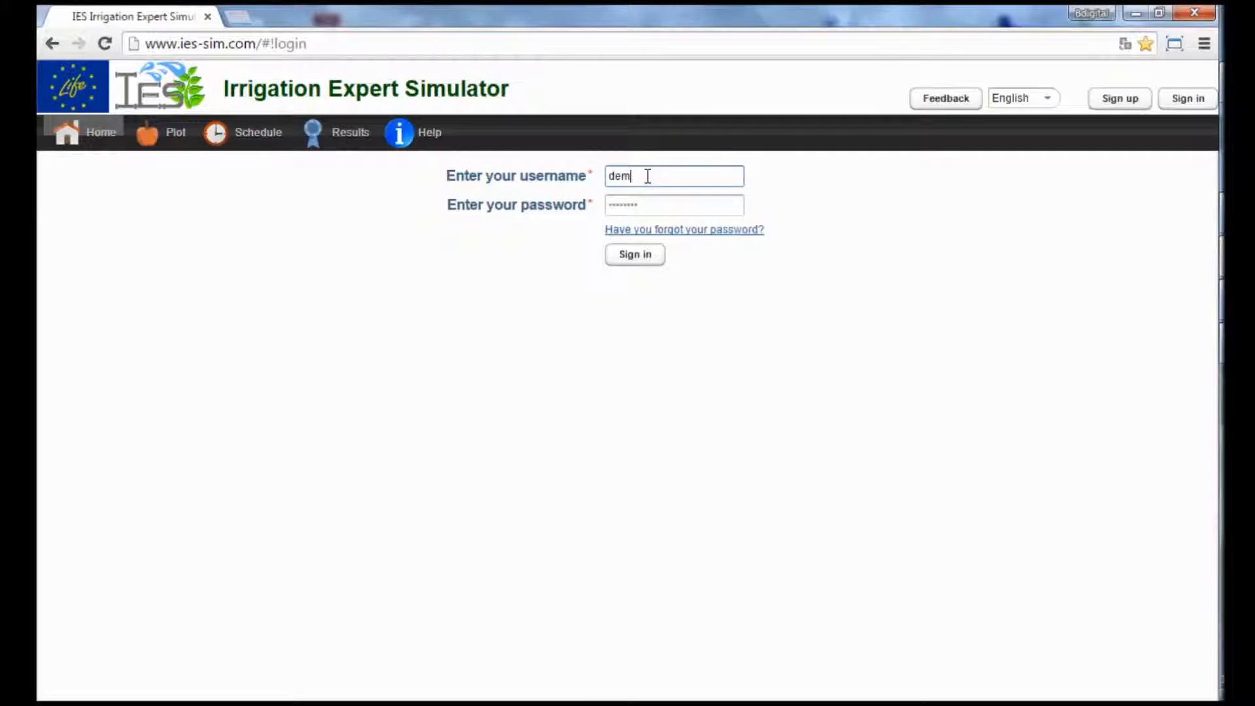
click(658, 204)
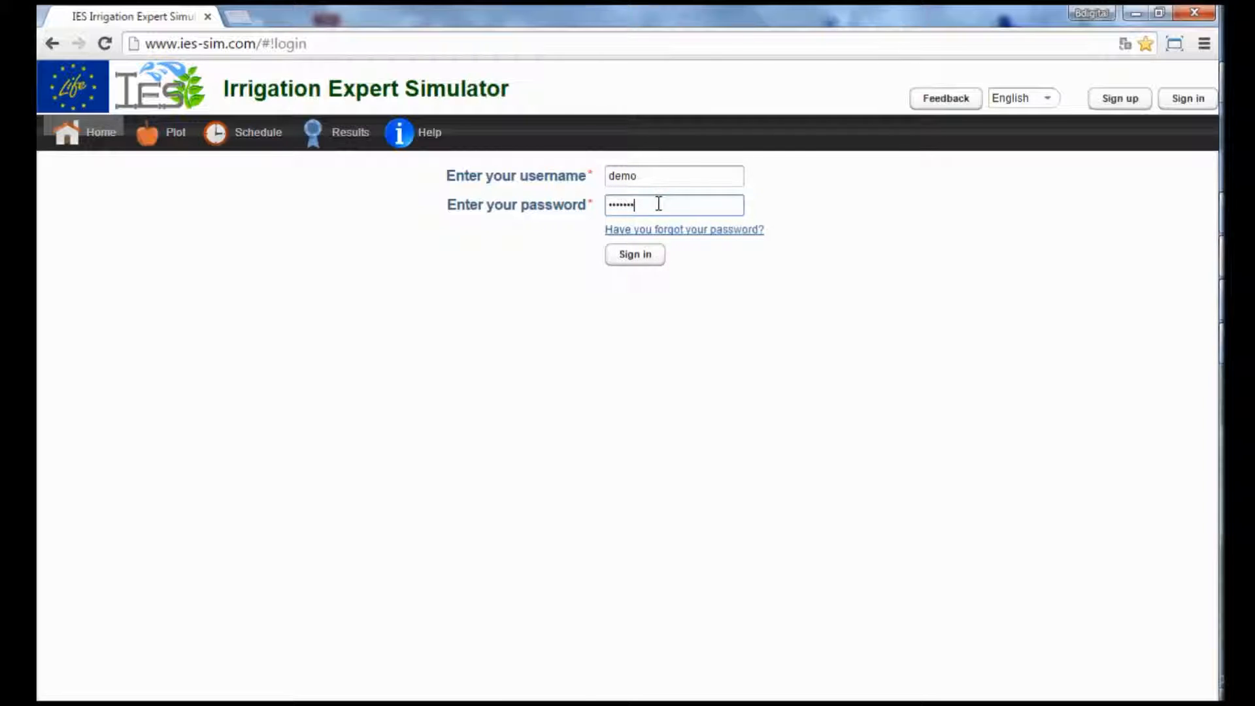
click(642, 254)
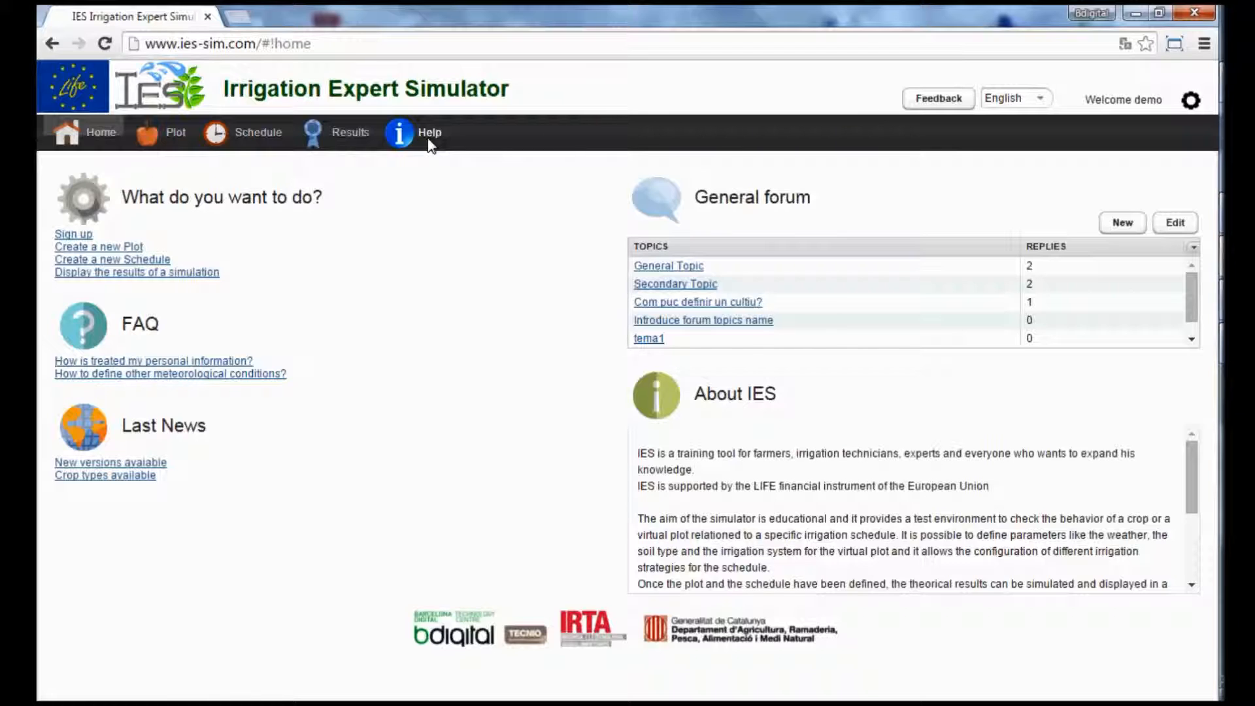
Create a new plot named demo01 with an area of 1 ha and save it.
click(170, 131)
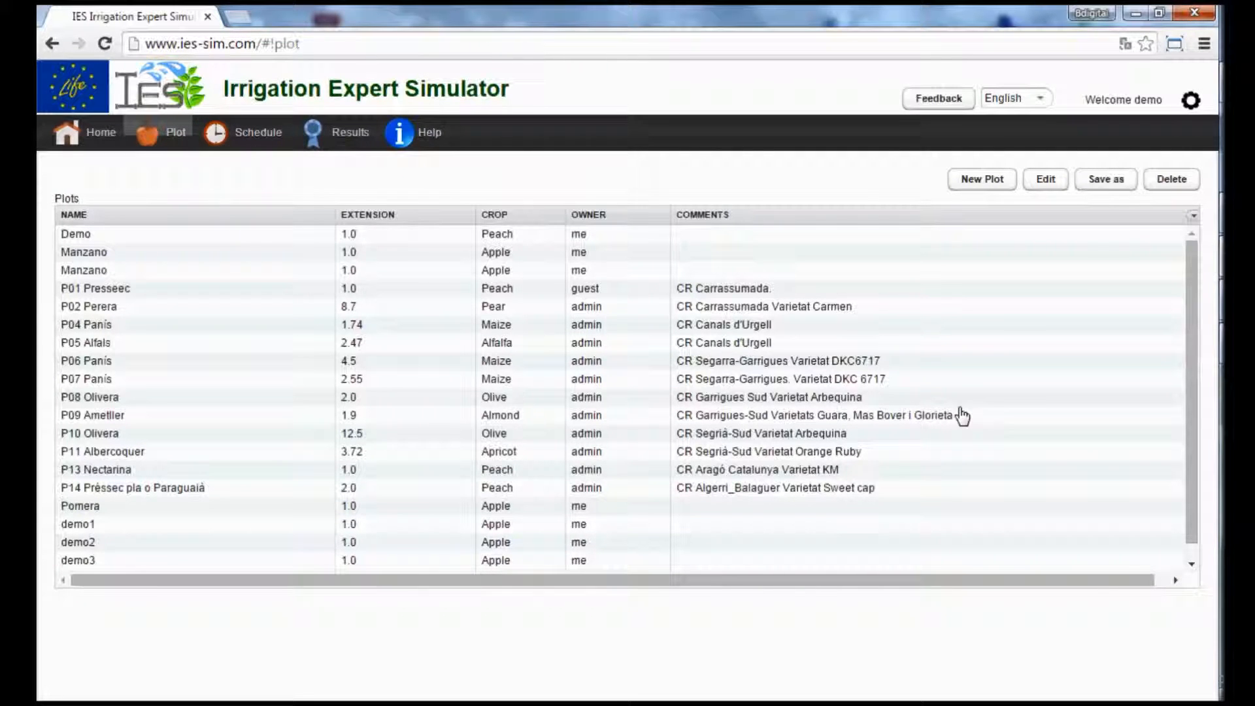
click(987, 183)
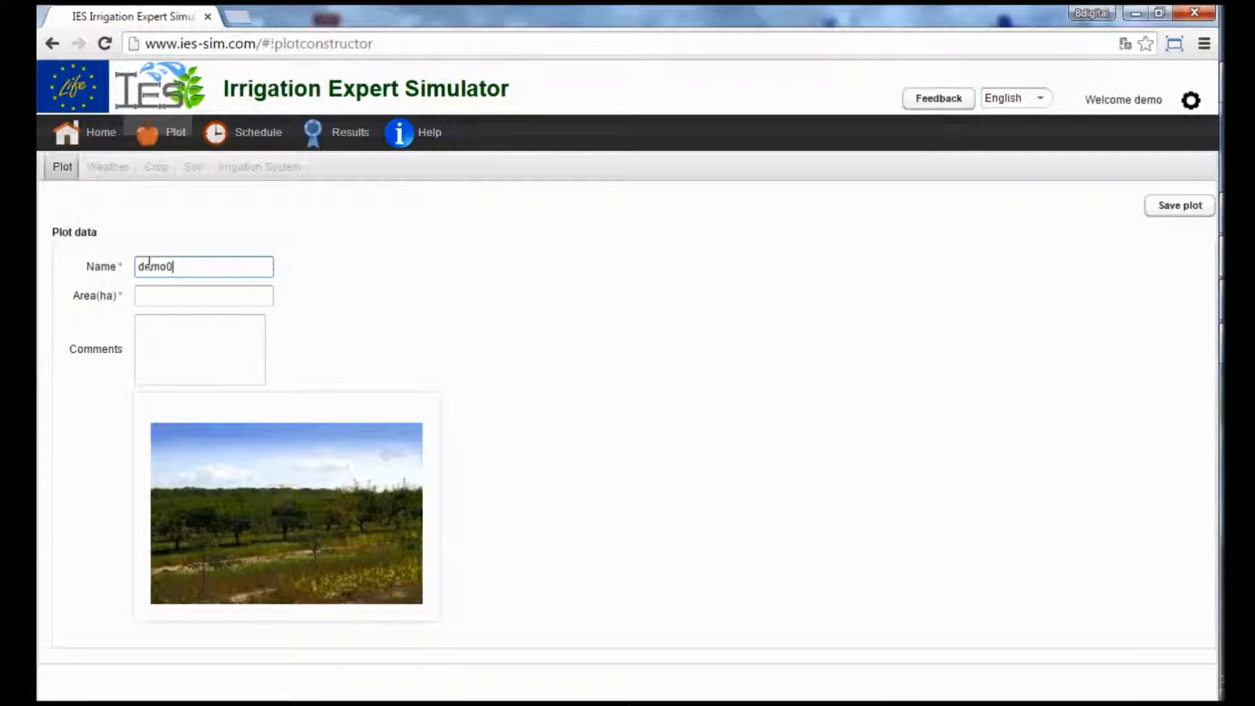
click(167, 296)
text(1)
click(1199, 206)
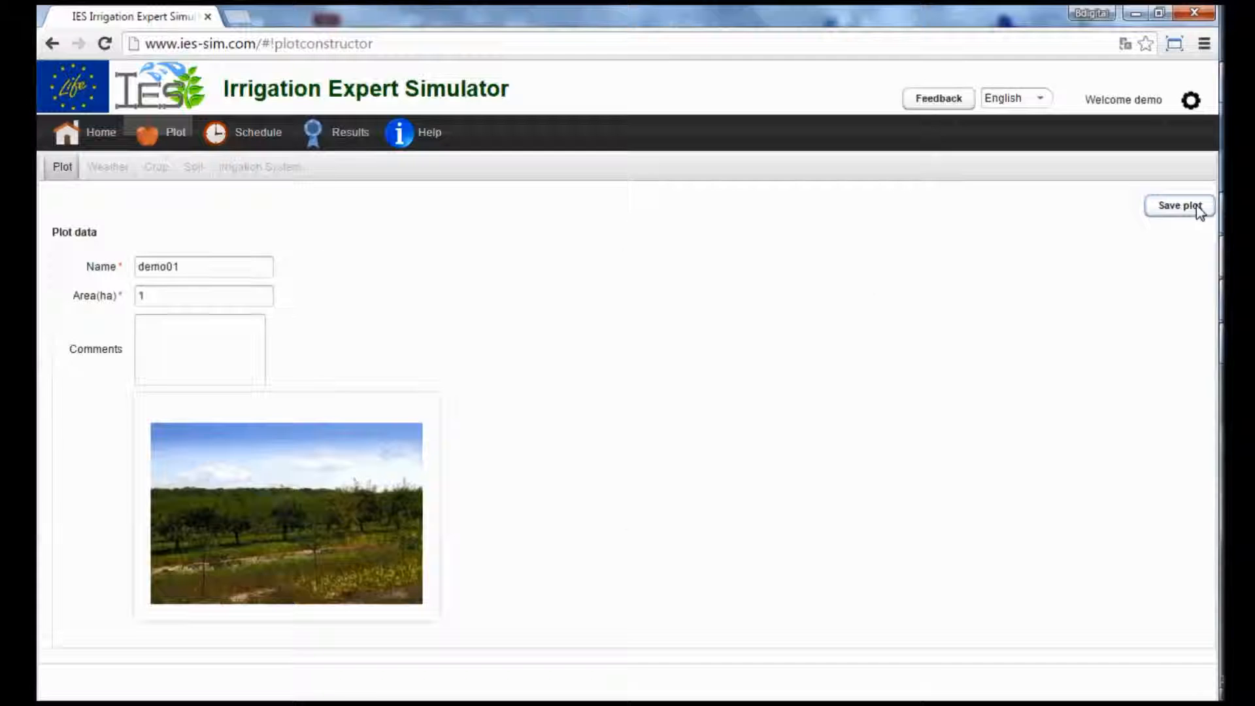
Use the generic and user weather data Italia-Pulla.csv for the plot, save the weather and continue to the crop definition.
click(313, 269)
click(492, 273)
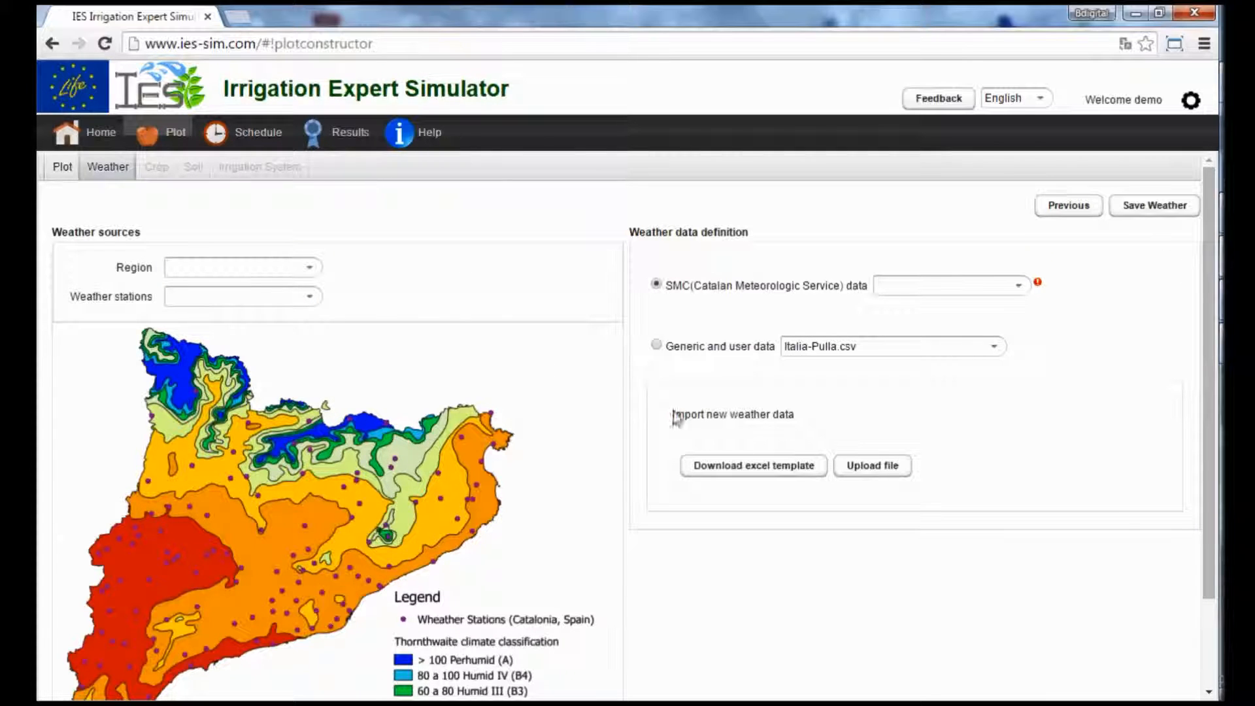
click(659, 346)
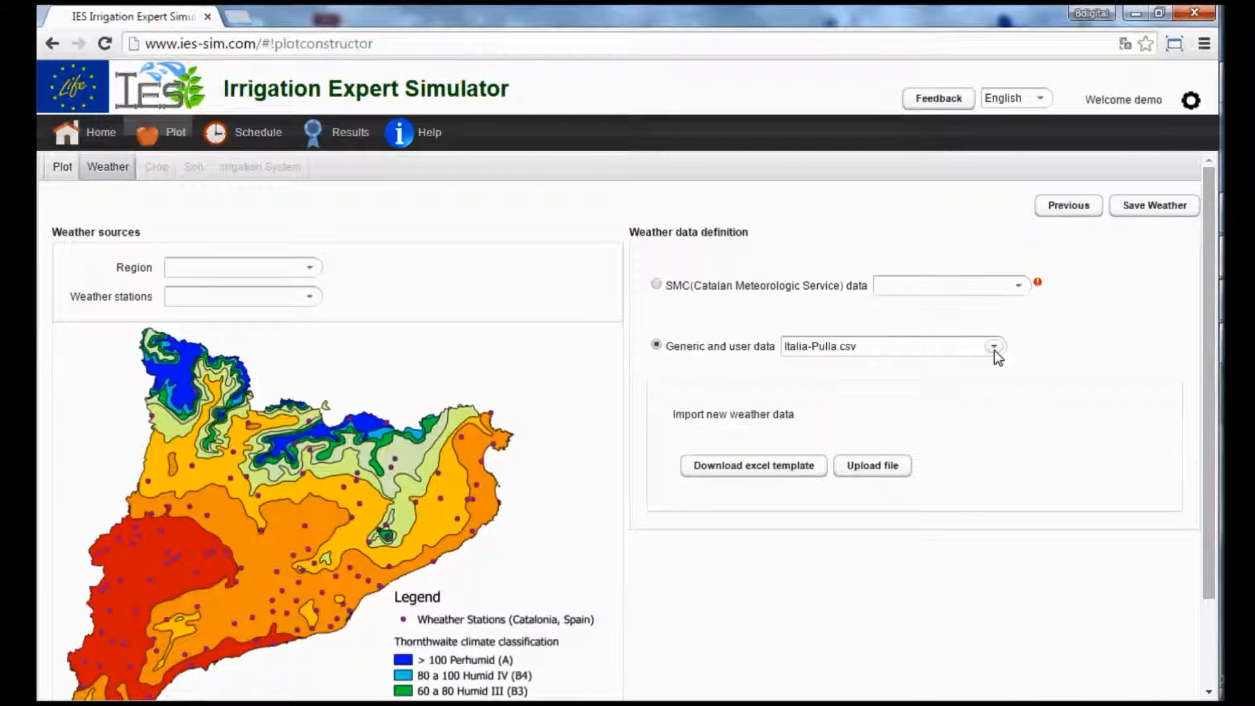
click(1167, 207)
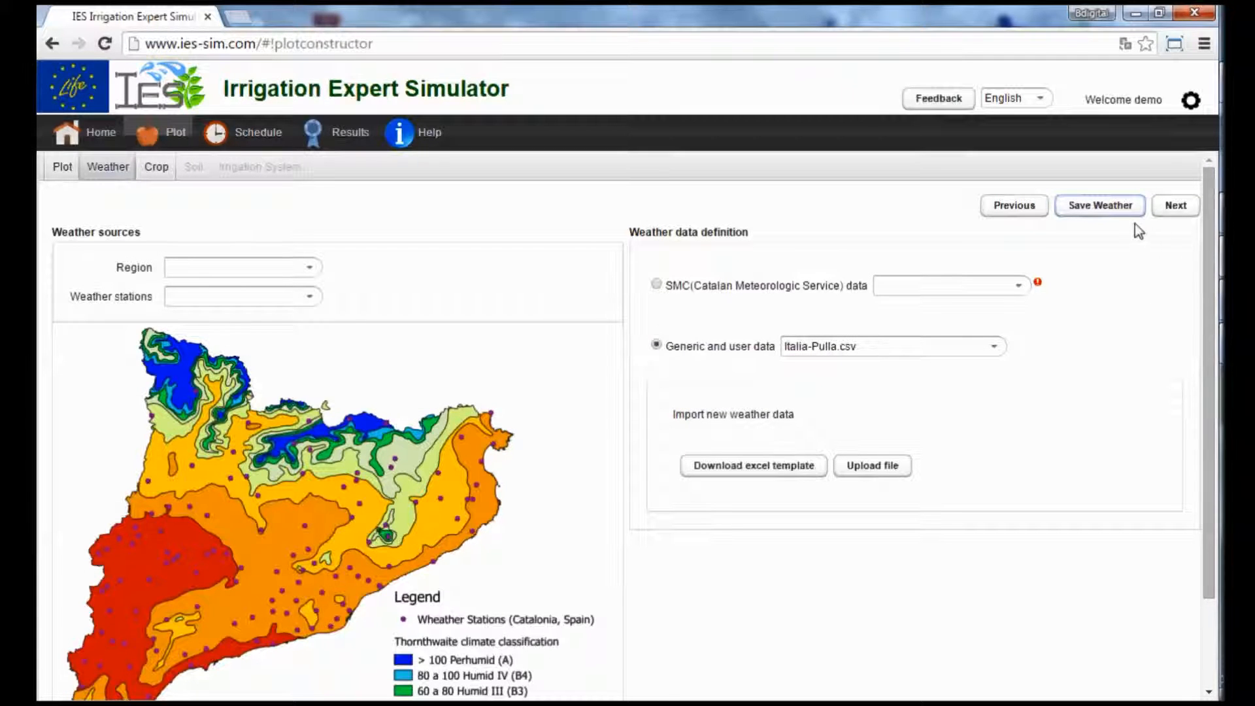
click(1174, 205)
Define the plot's crop as Apple from the Woody deciduous group and save it with the default crop parameters.
click(290, 267)
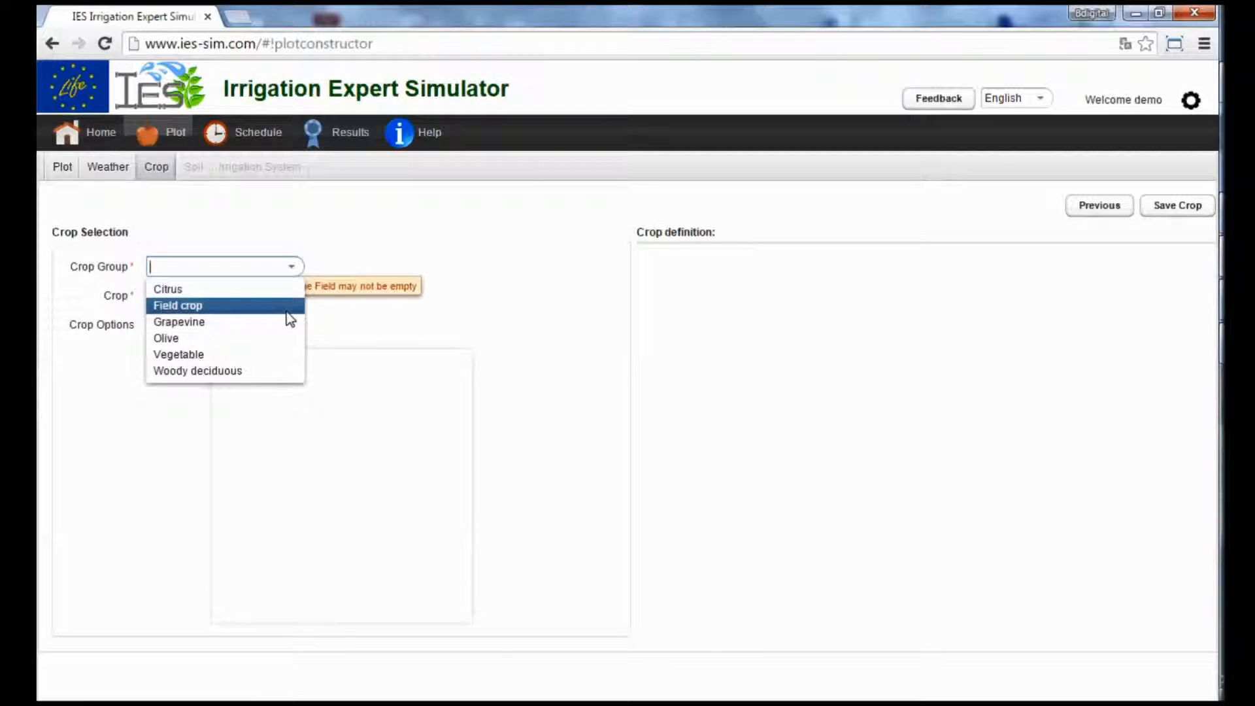
click(188, 373)
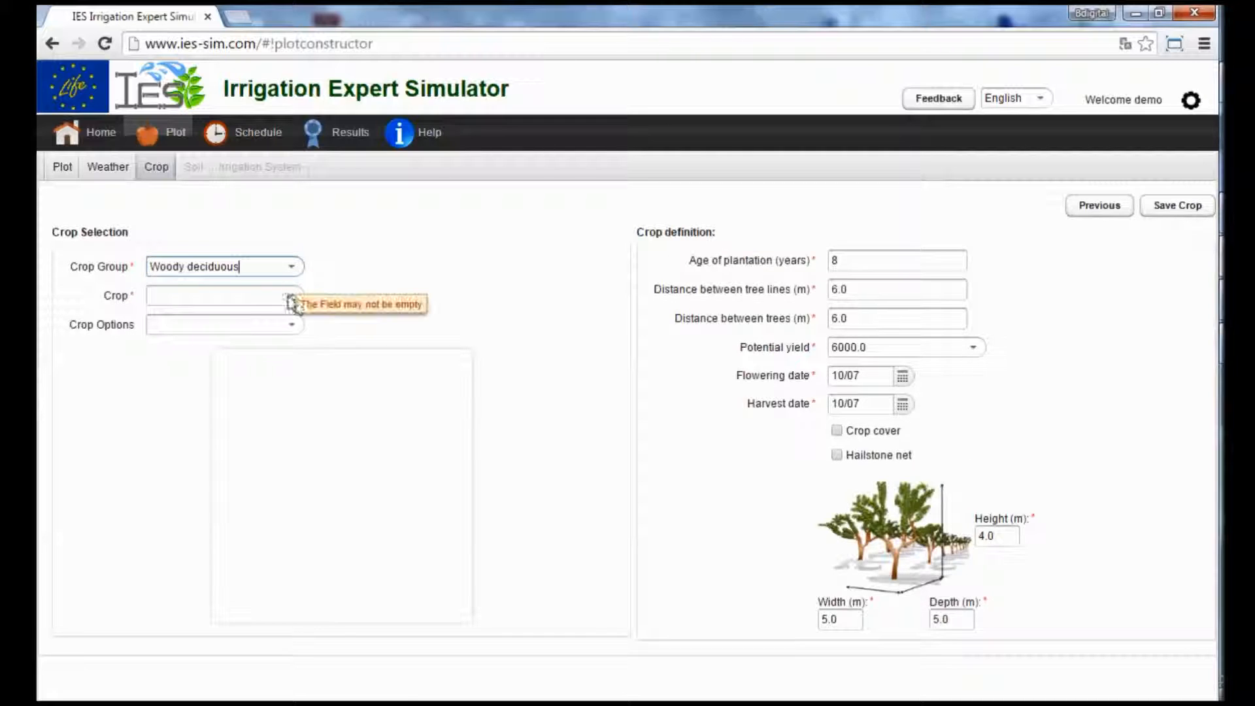
click(288, 299)
click(157, 342)
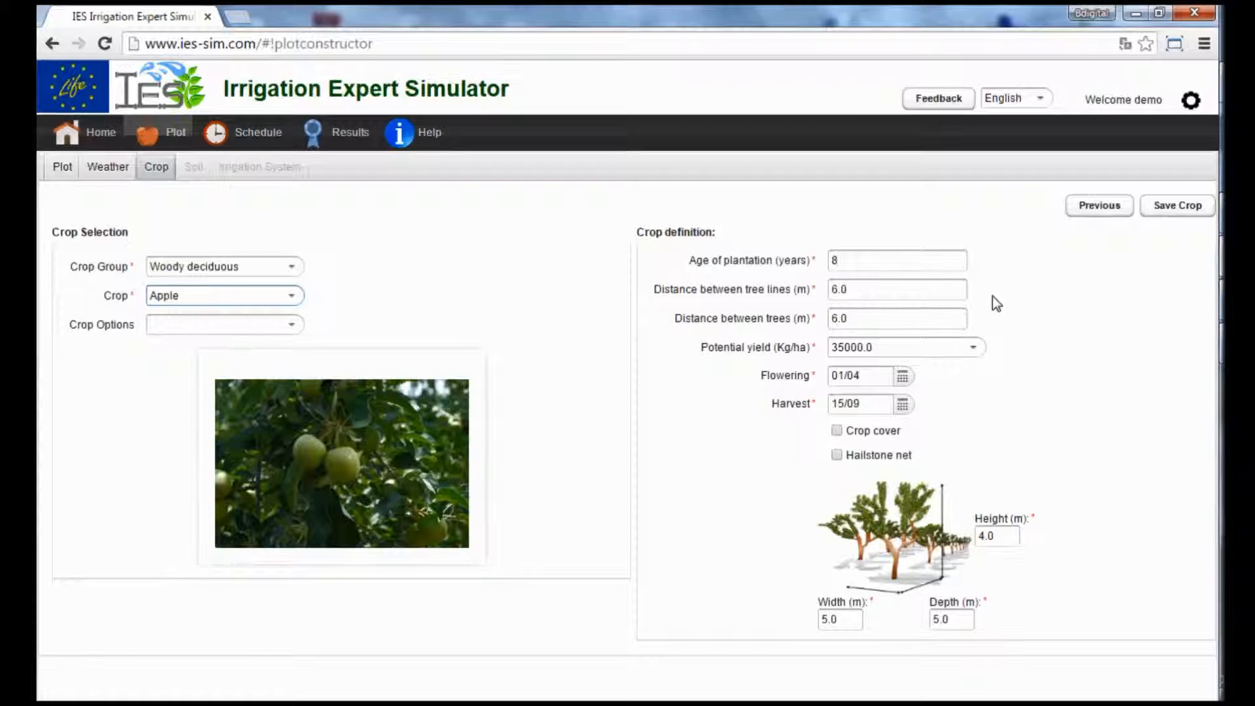
click(1179, 207)
Set the plot's soil type to Loam and save the soil with its default values.
click(259, 266)
click(194, 338)
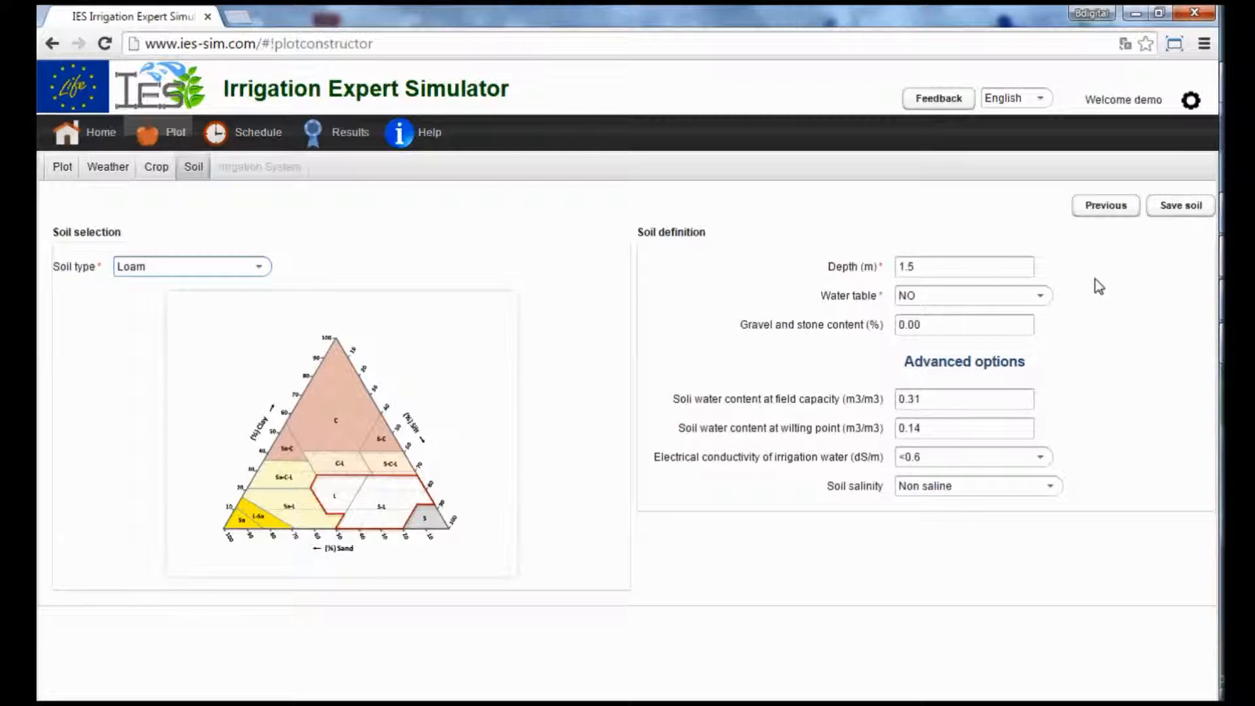
click(1182, 210)
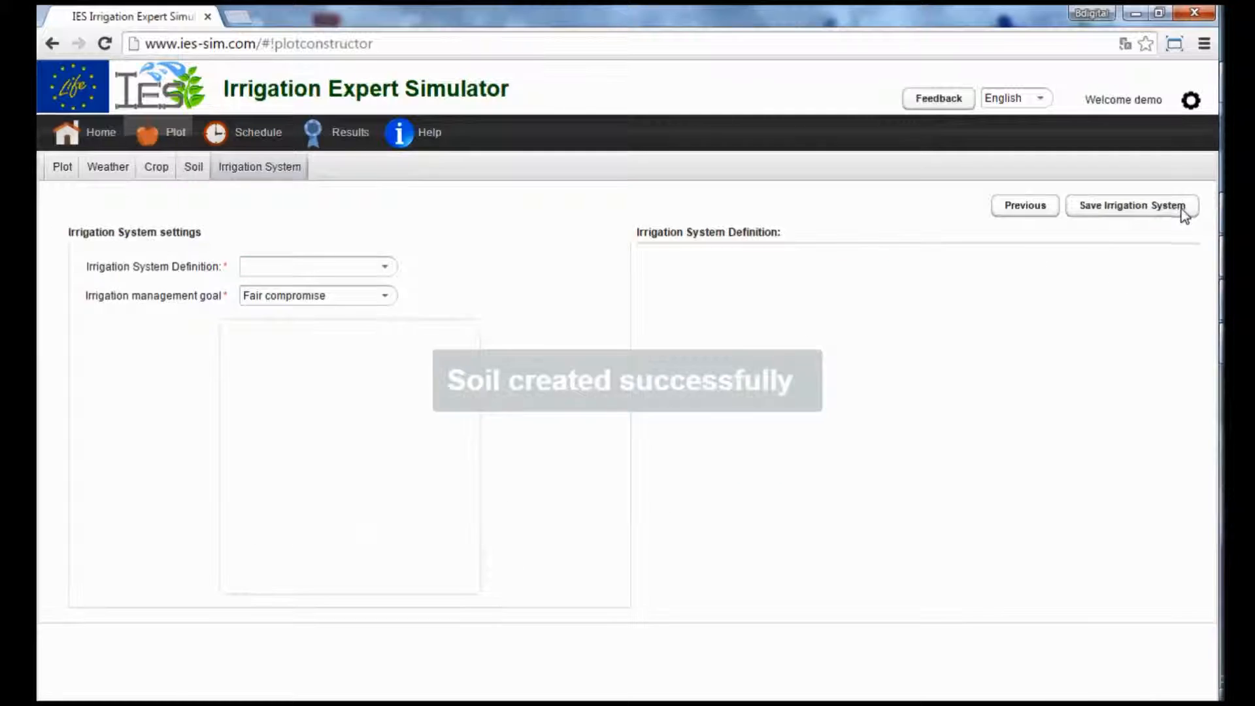
Choose Dripper as the plot's irrigation system and save it with the default settings.
click(385, 268)
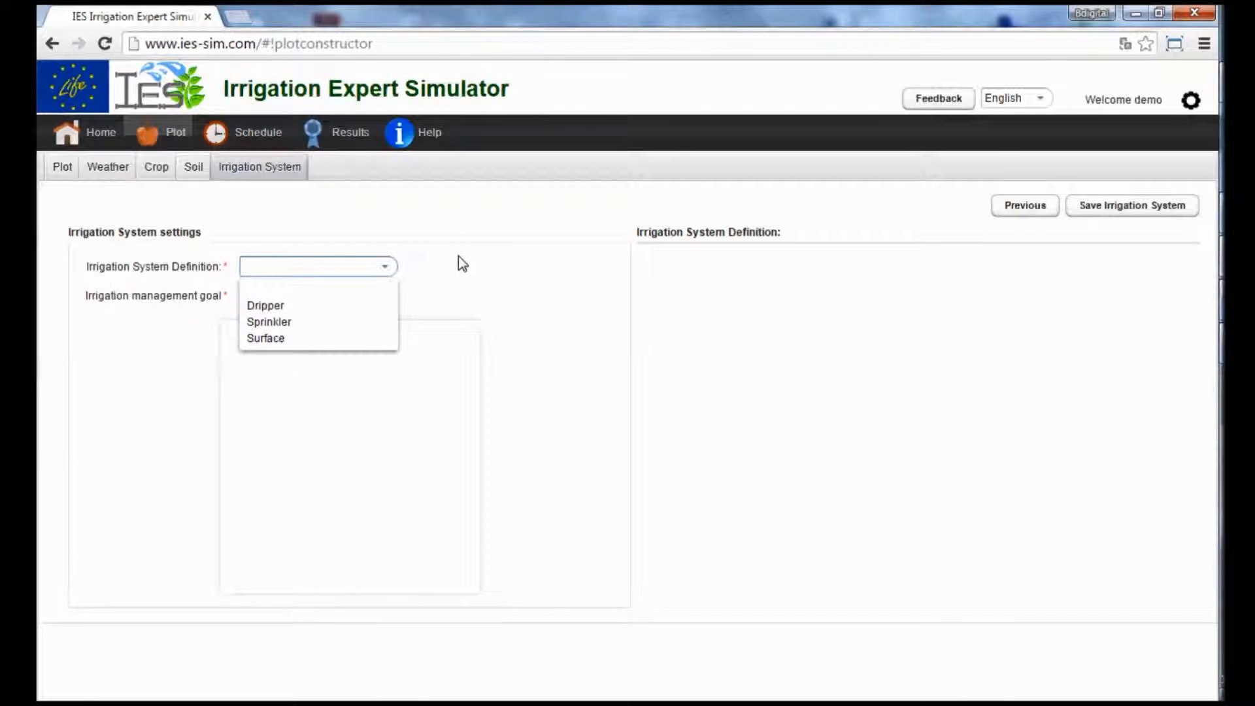
click(387, 266)
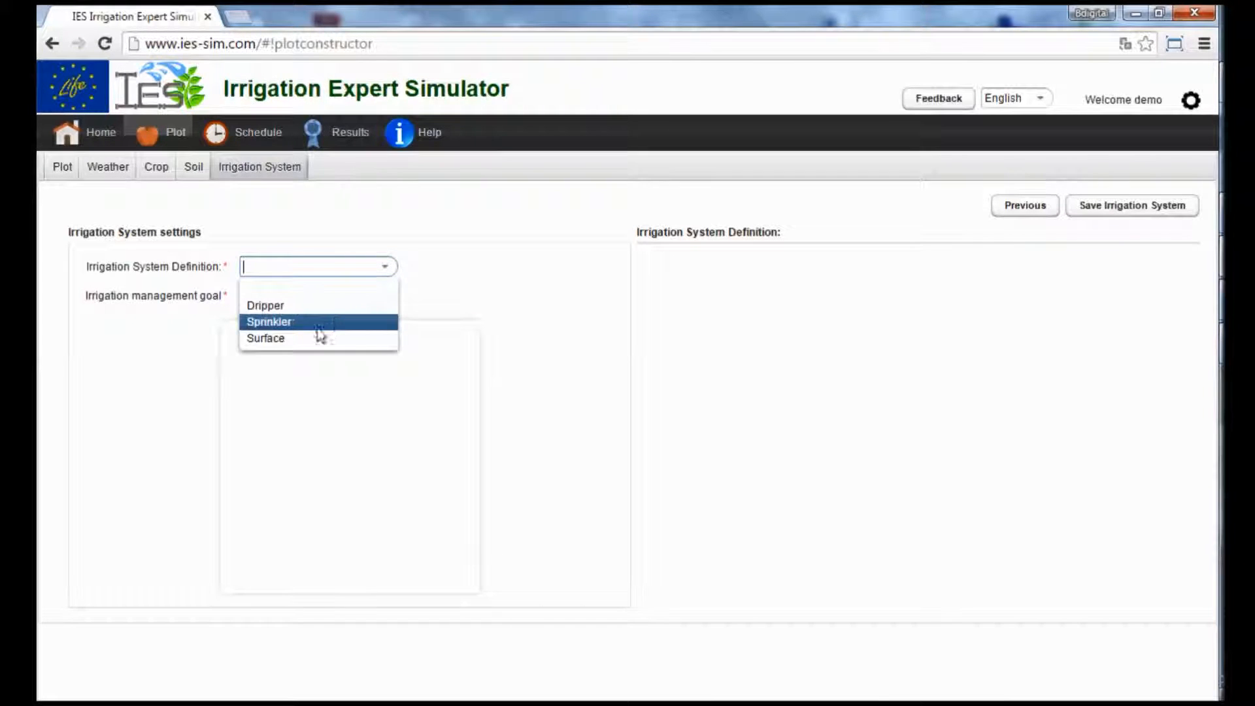
click(307, 307)
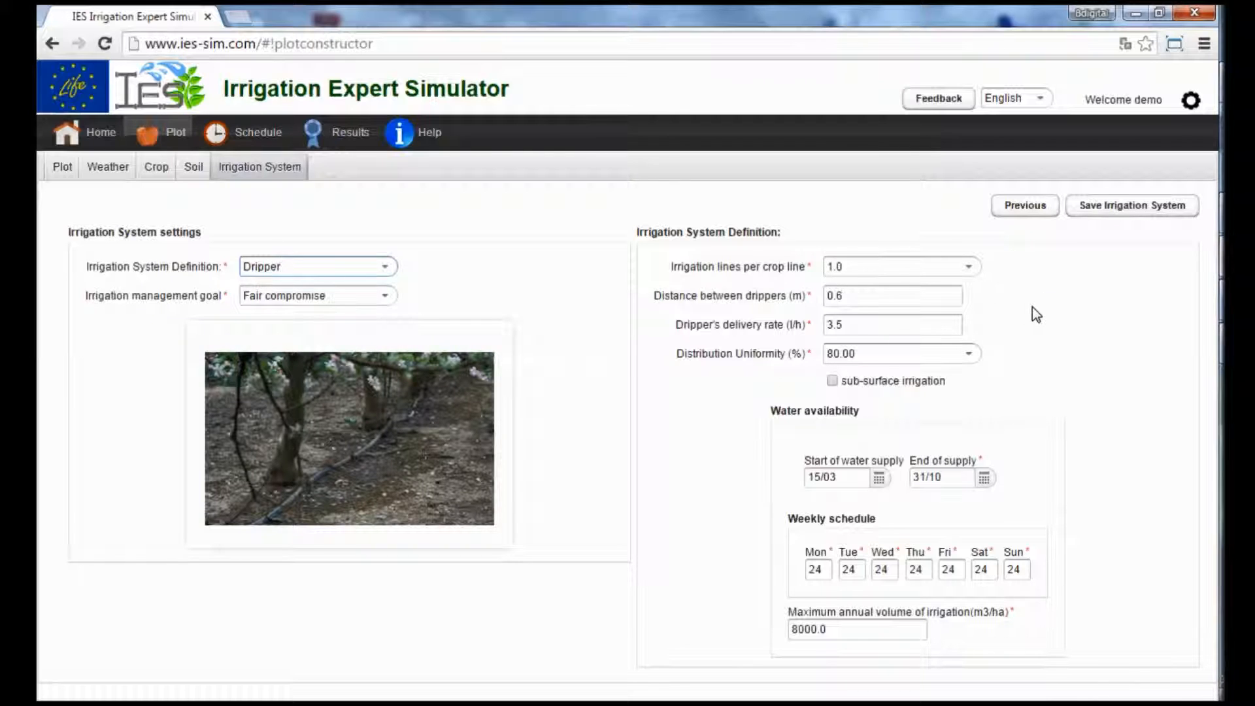
click(1126, 208)
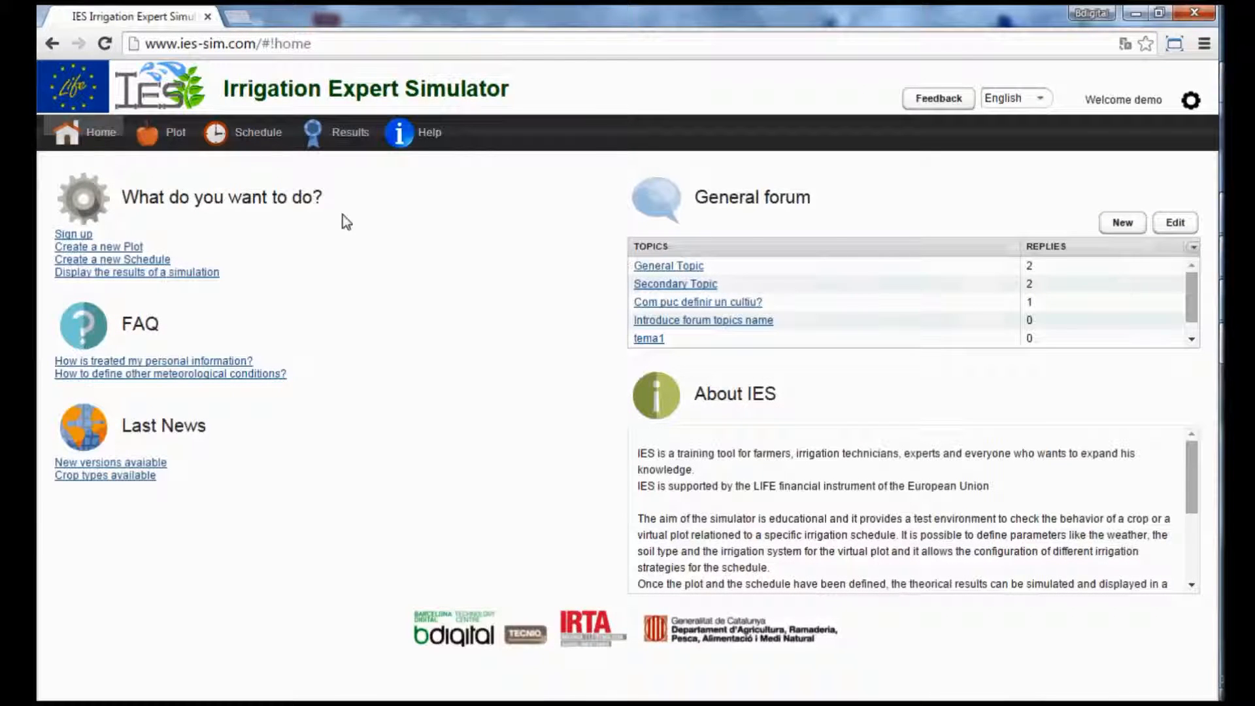
Create and save a new Conventional irrigation schedule named irrdemo for plot demo01.
click(263, 143)
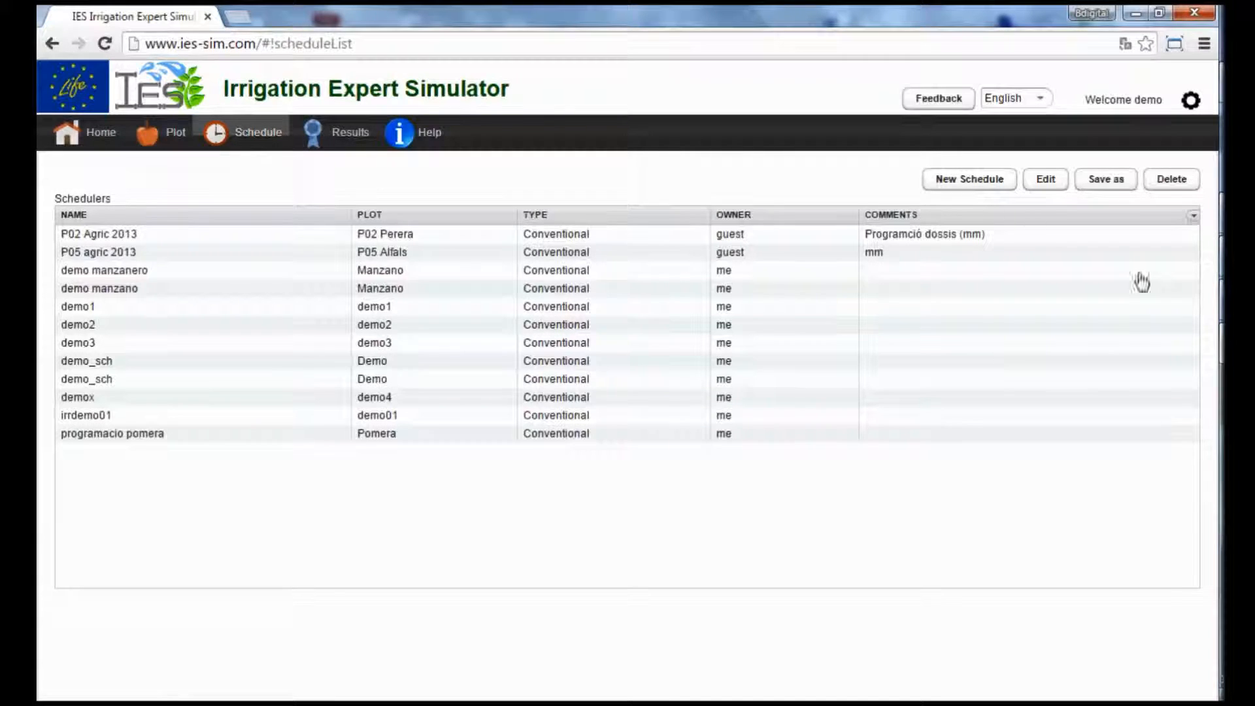
click(990, 179)
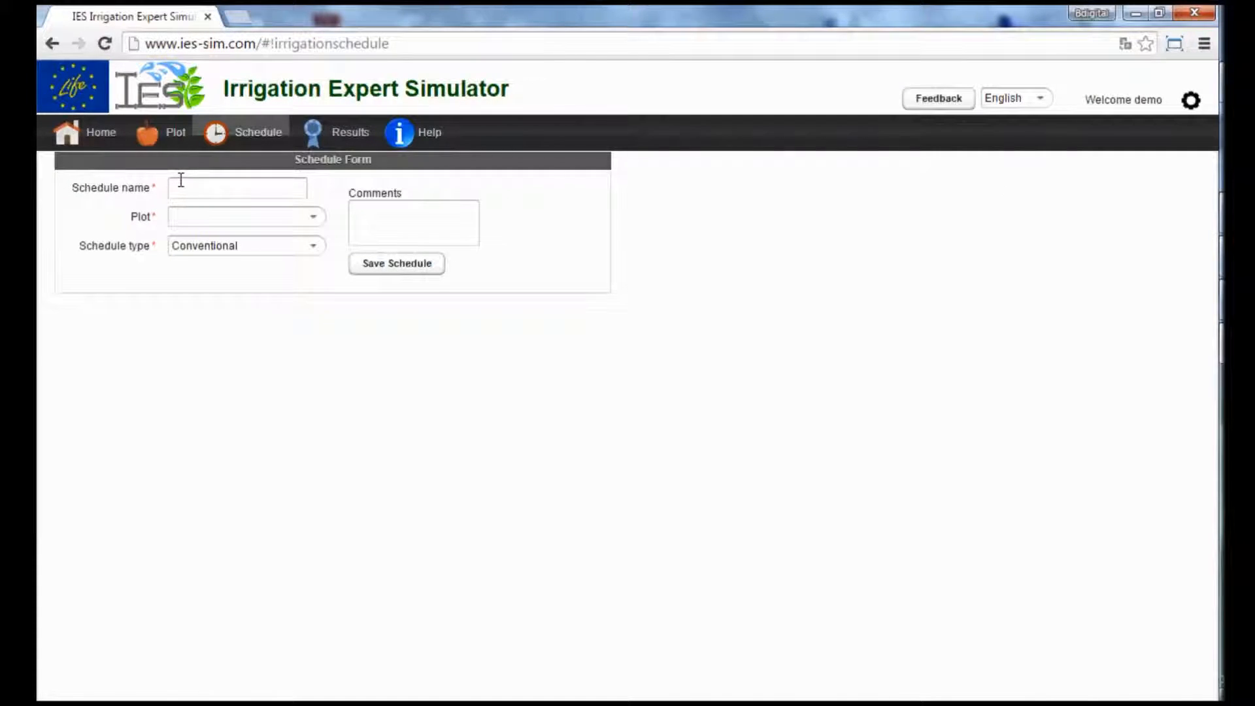
click(181, 187)
text(irr)
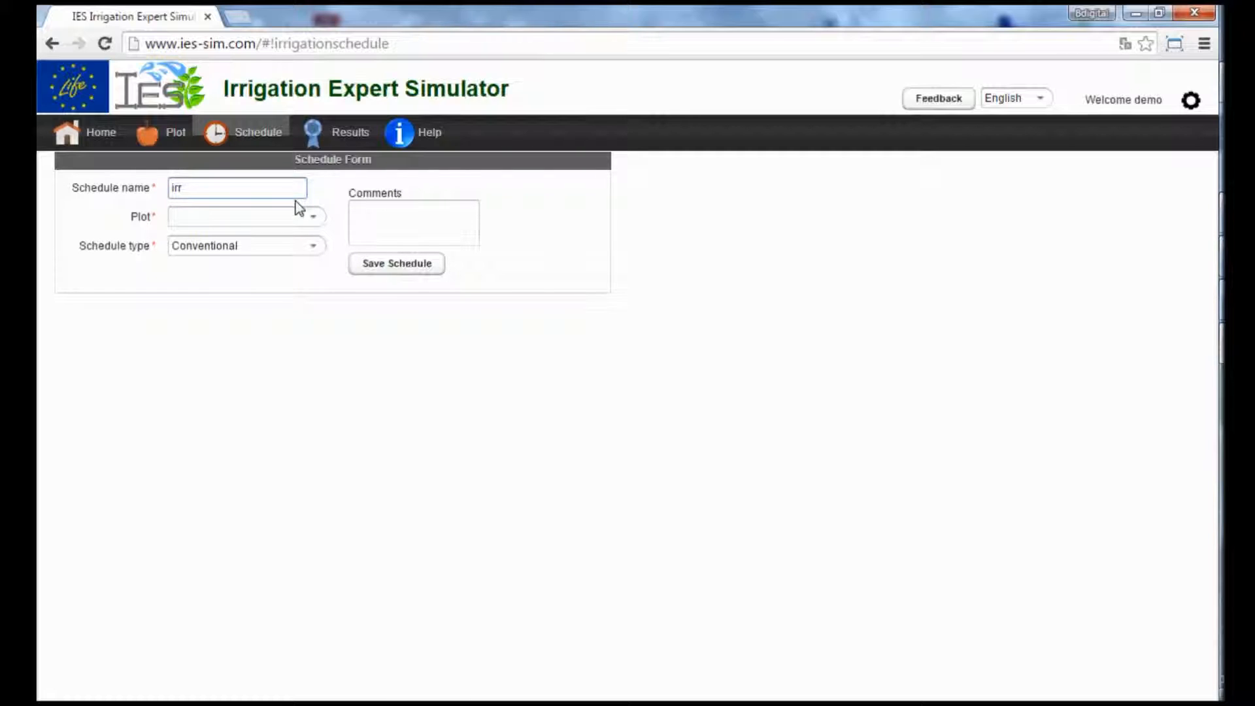
text(demo)
click(315, 217)
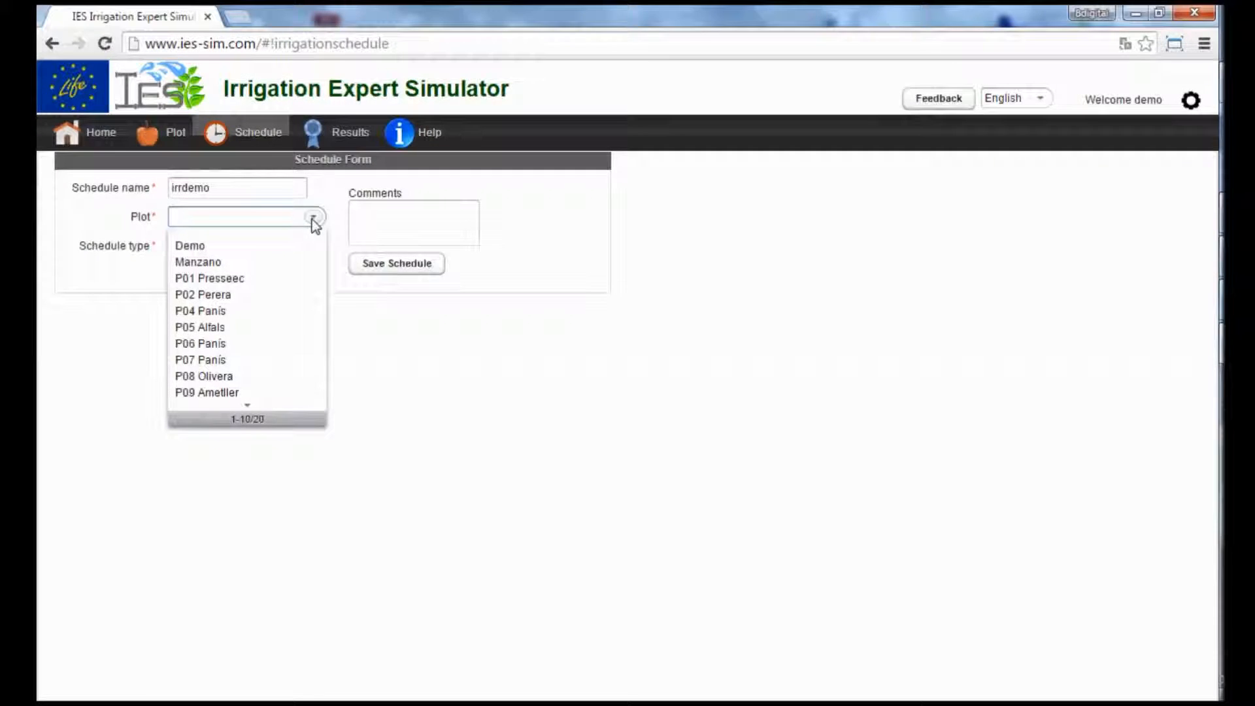
click(266, 361)
click(247, 404)
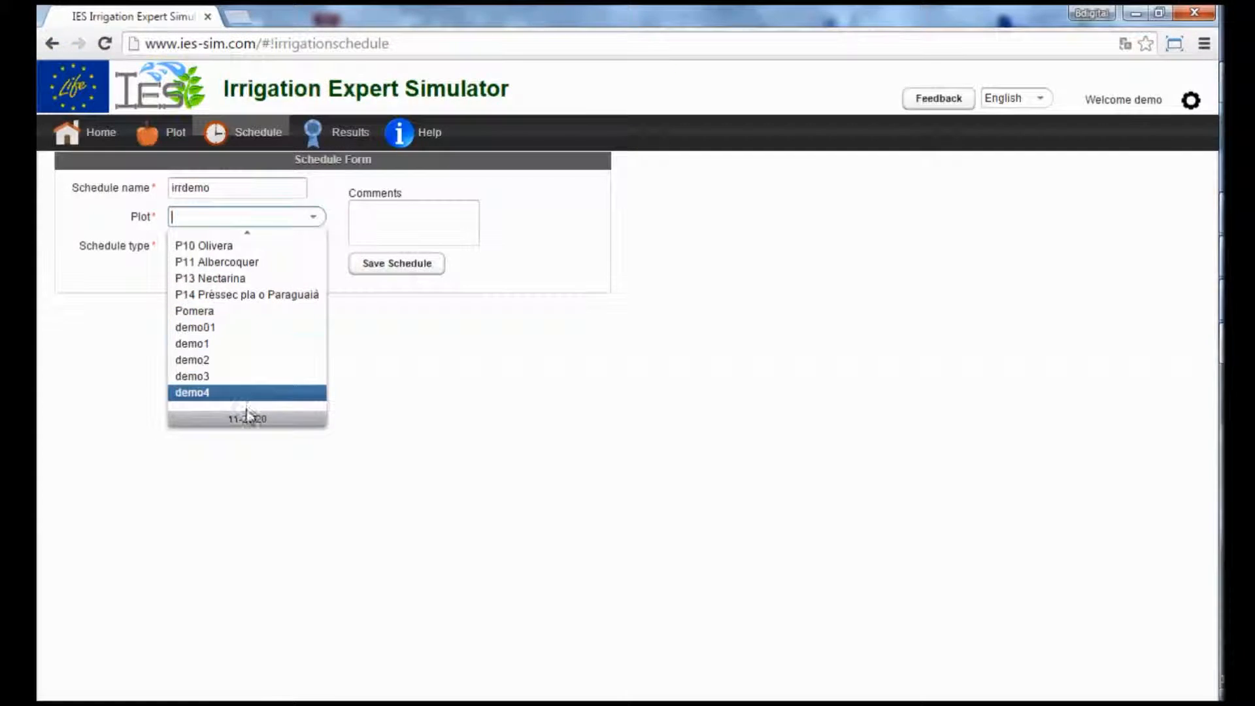
click(209, 327)
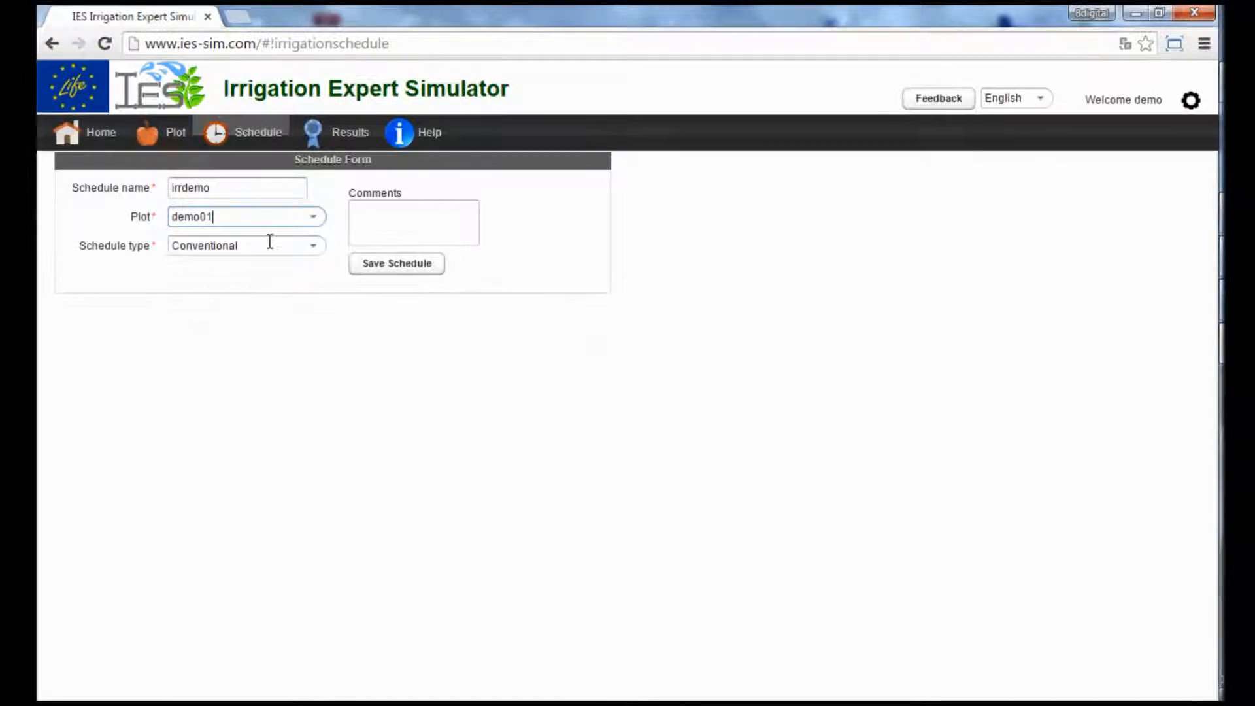
click(428, 268)
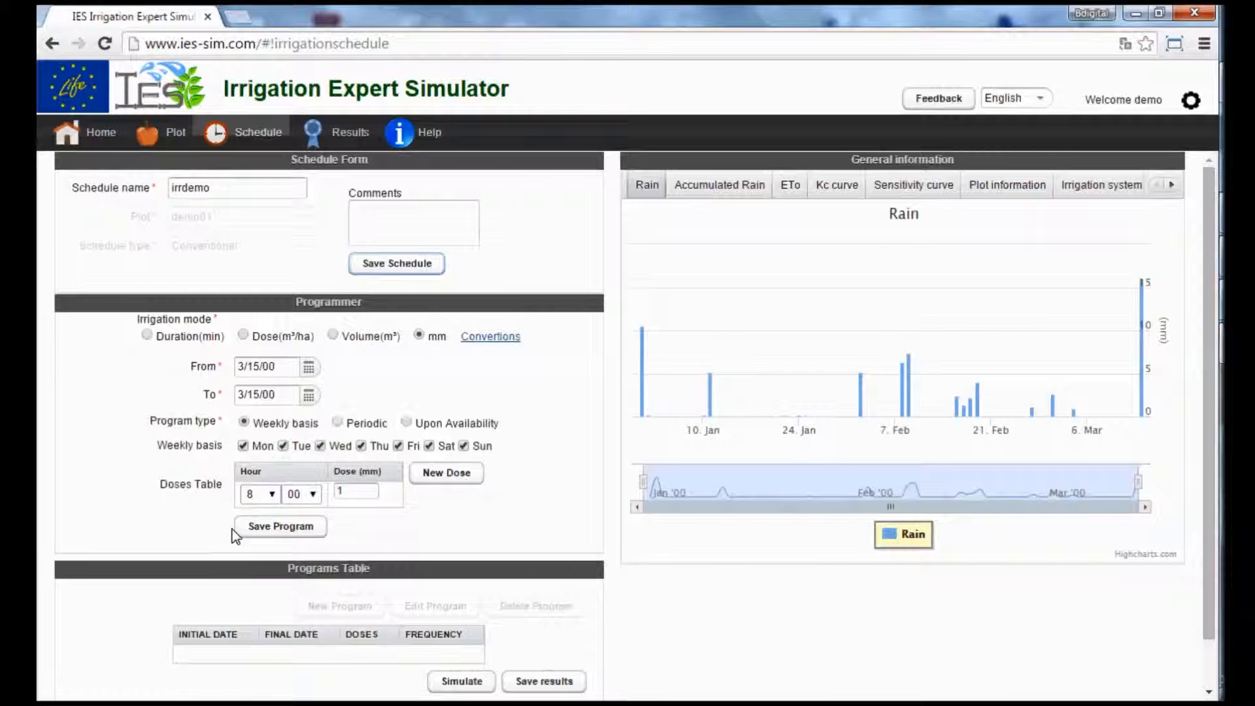
Save an irrigation program from 3/15/00 to 3/21/00 with a 2 mm dose at 8:00 every day of the week.
double_click(359, 495)
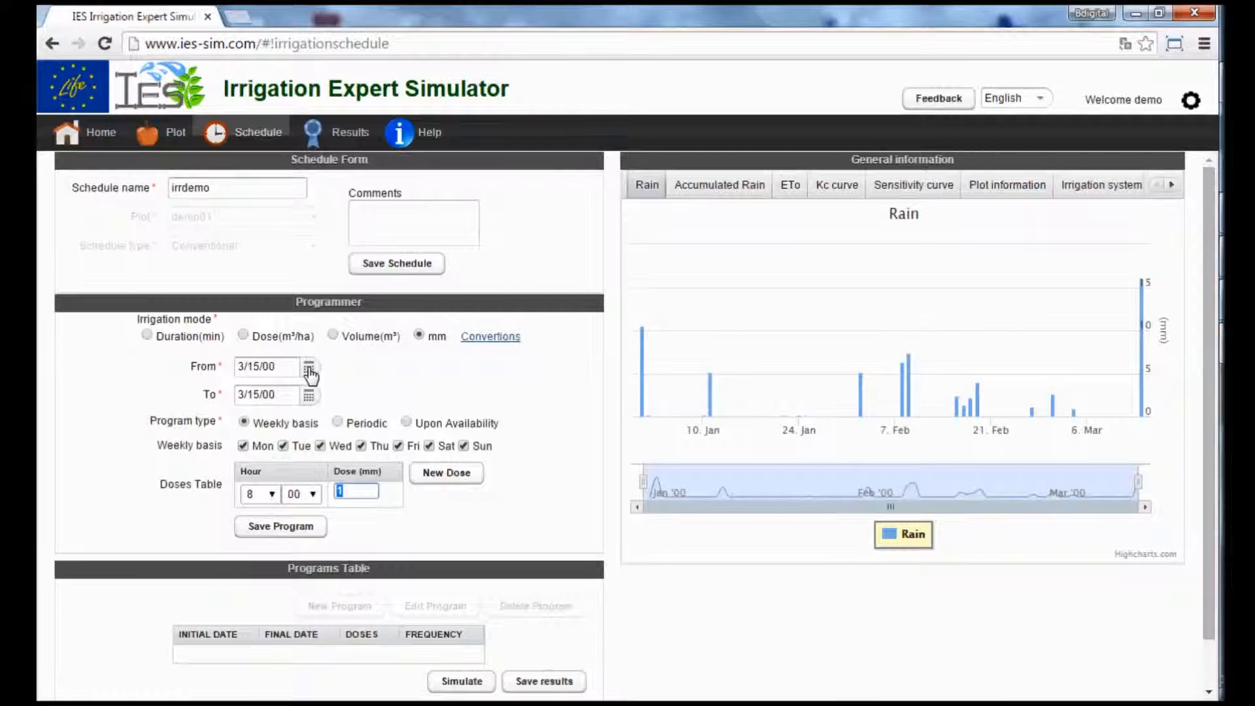
click(308, 396)
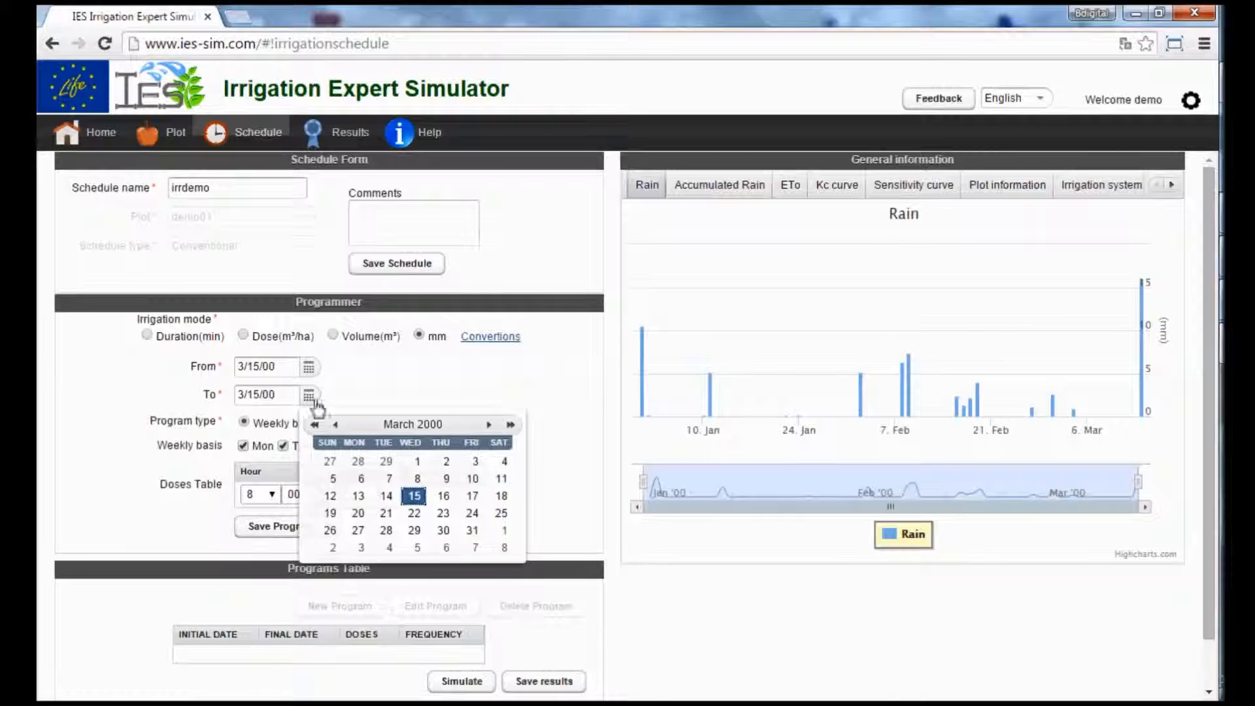
click(386, 513)
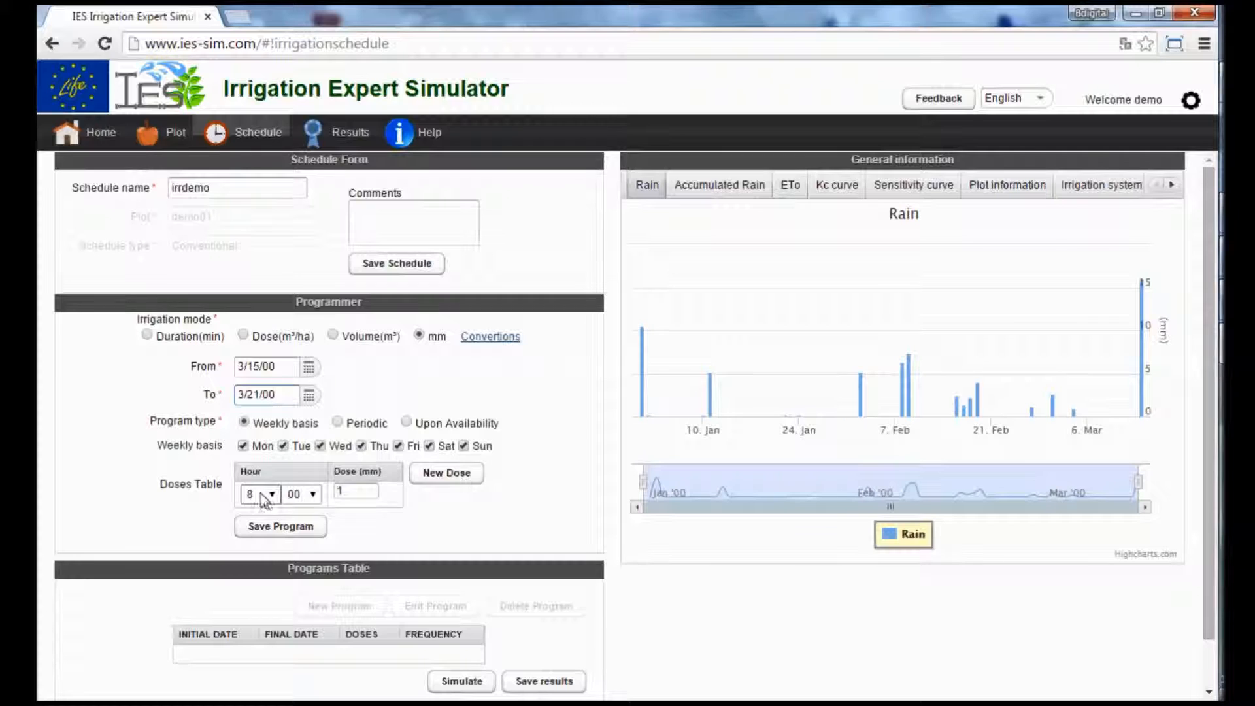
click(337, 491)
text(2)
click(277, 523)
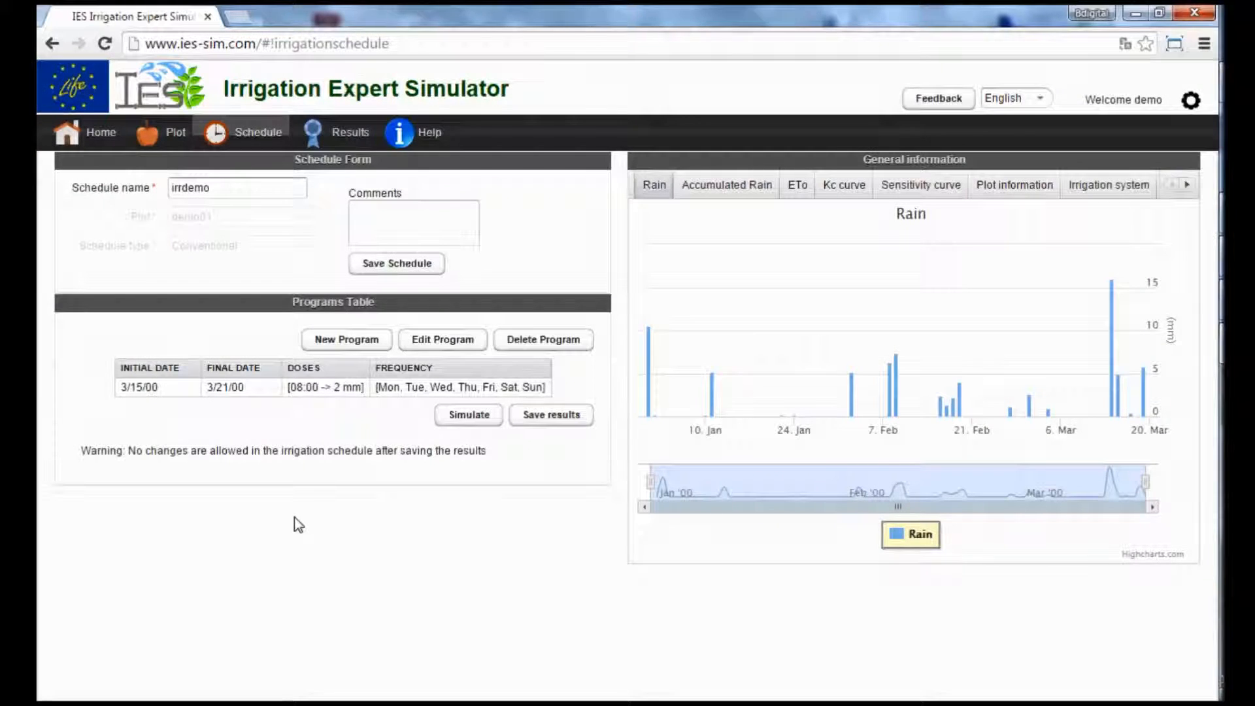
Add and save a second irrigation program from 3/22/00 to 3/28/00 with a 2.5 mm daily dose at 8:00.
click(353, 340)
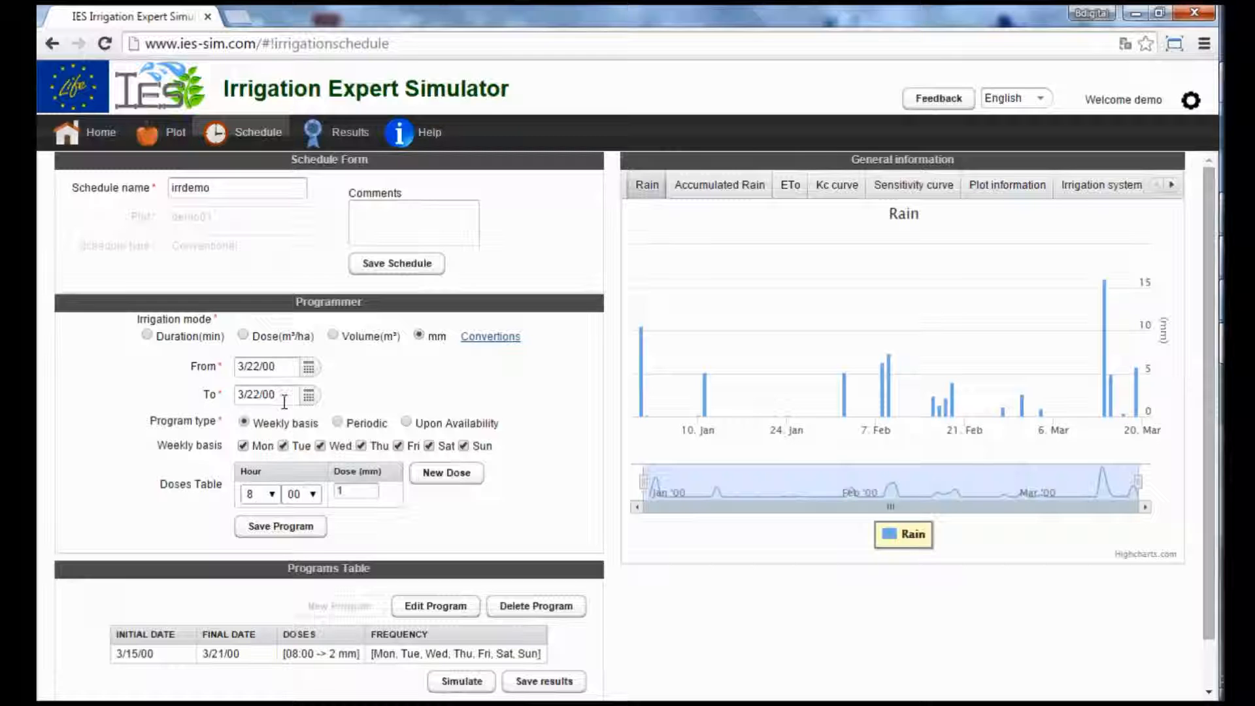
click(309, 395)
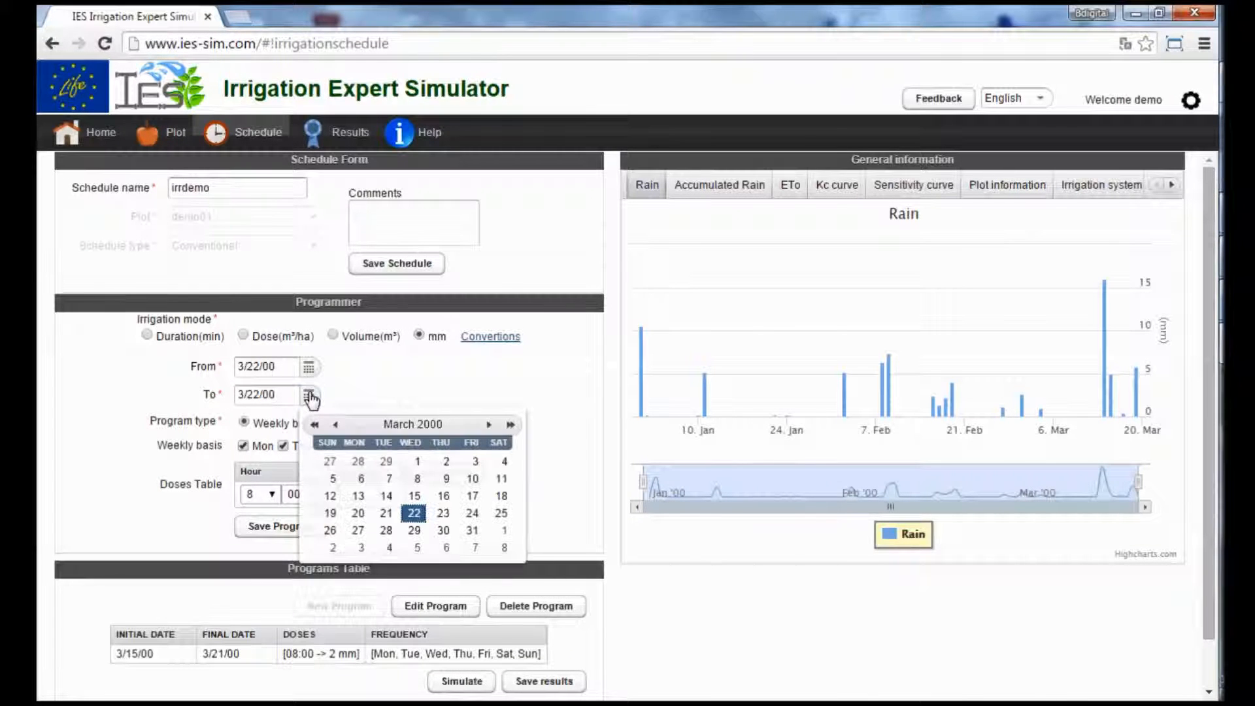
click(386, 530)
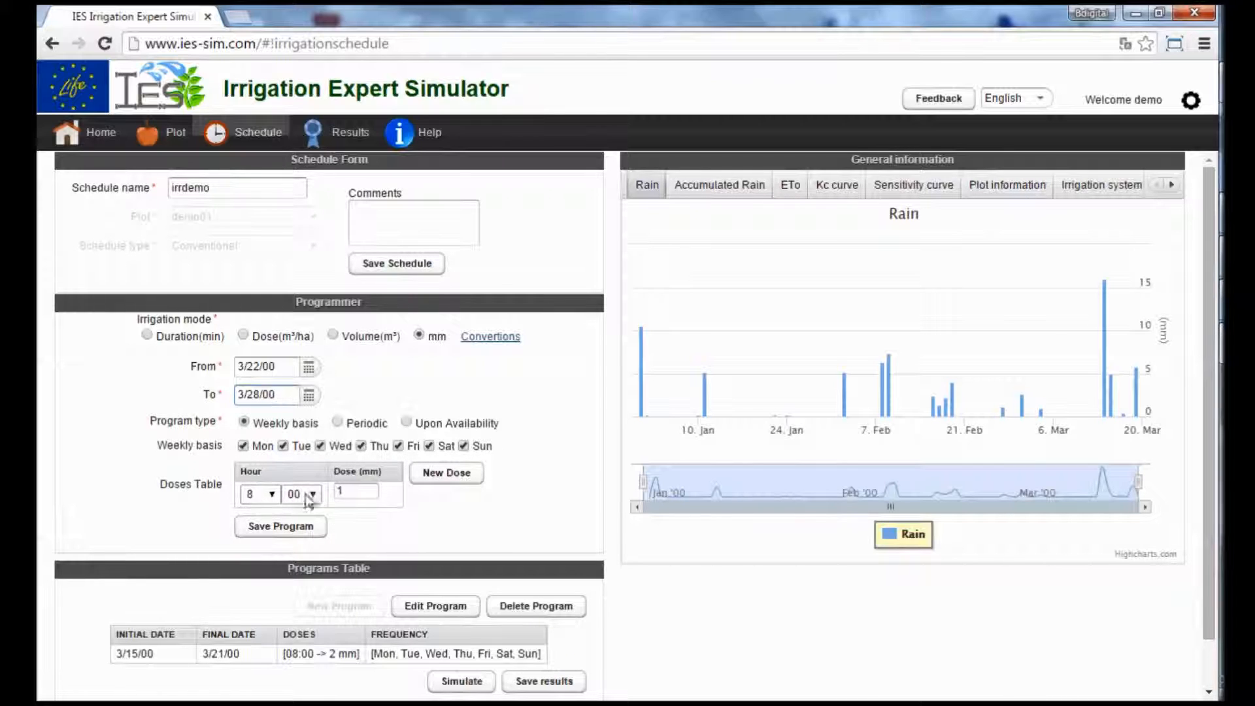
double_click(350, 490)
click(295, 525)
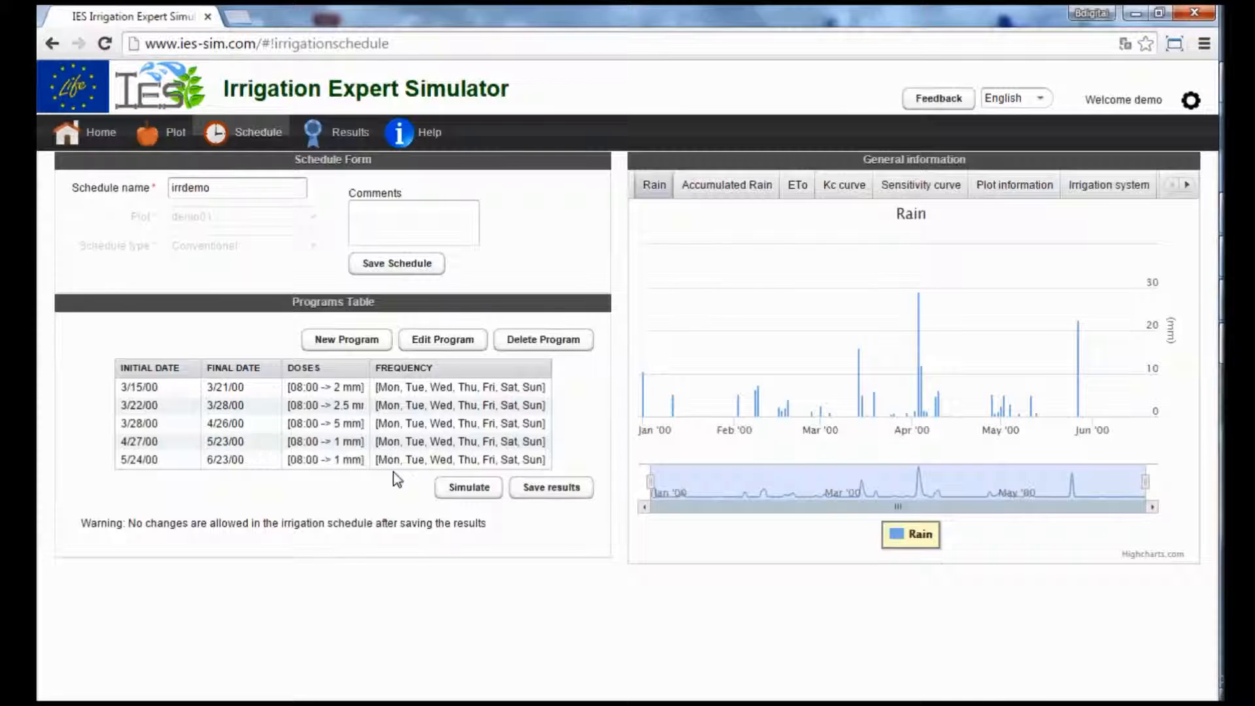
Simulate the irrigation schedule and display the Daily Irrigation chart comparing user and expert in the simulation results.
click(469, 489)
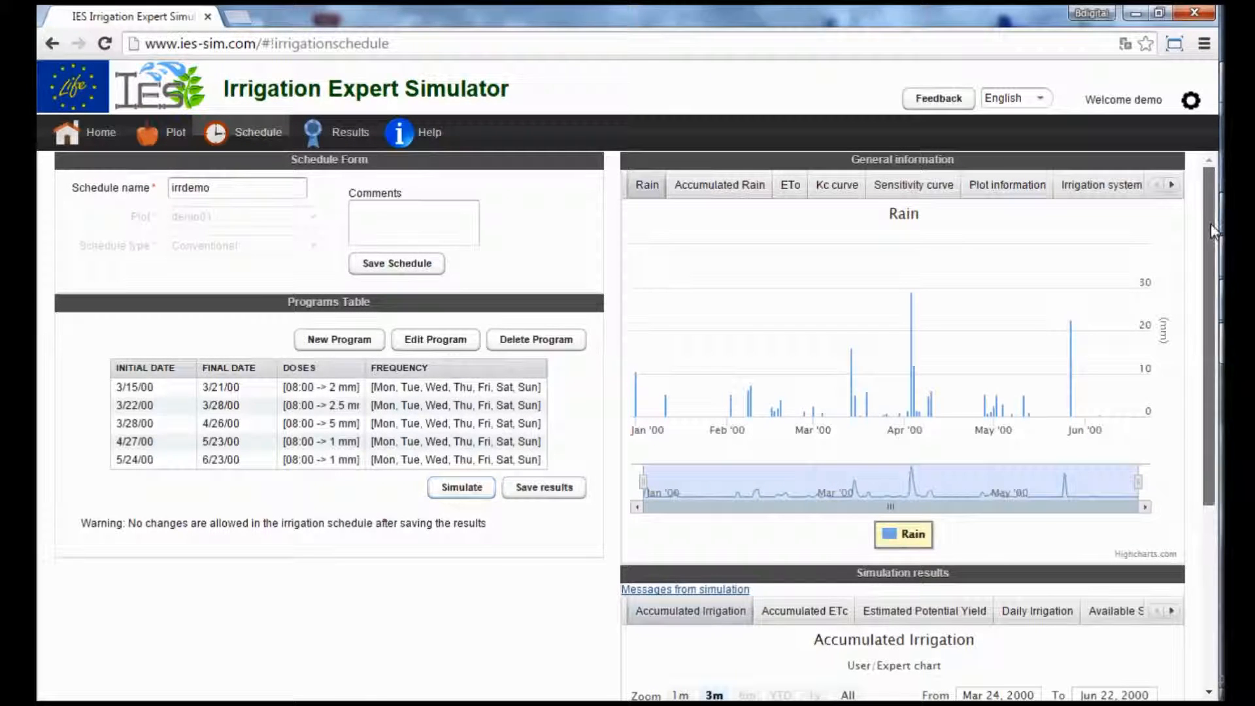
scroll(1199, 257, down, 2)
scroll(1200, 295, down, 3)
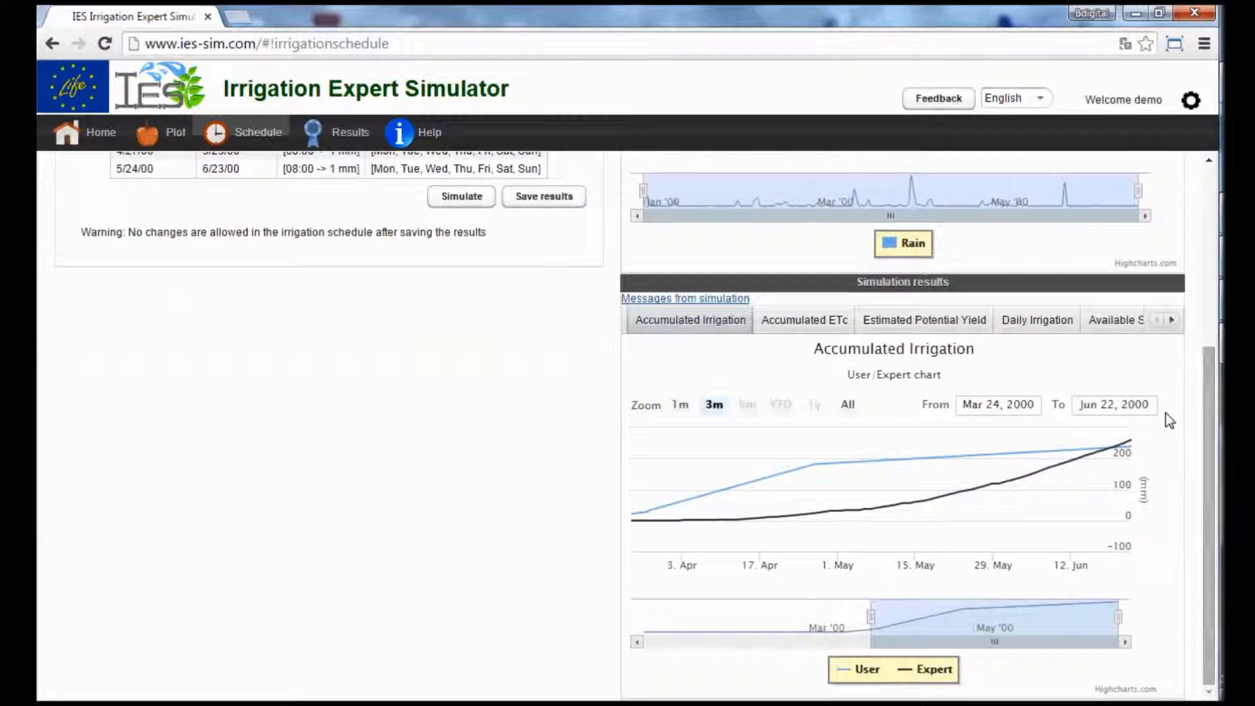
click(1022, 322)
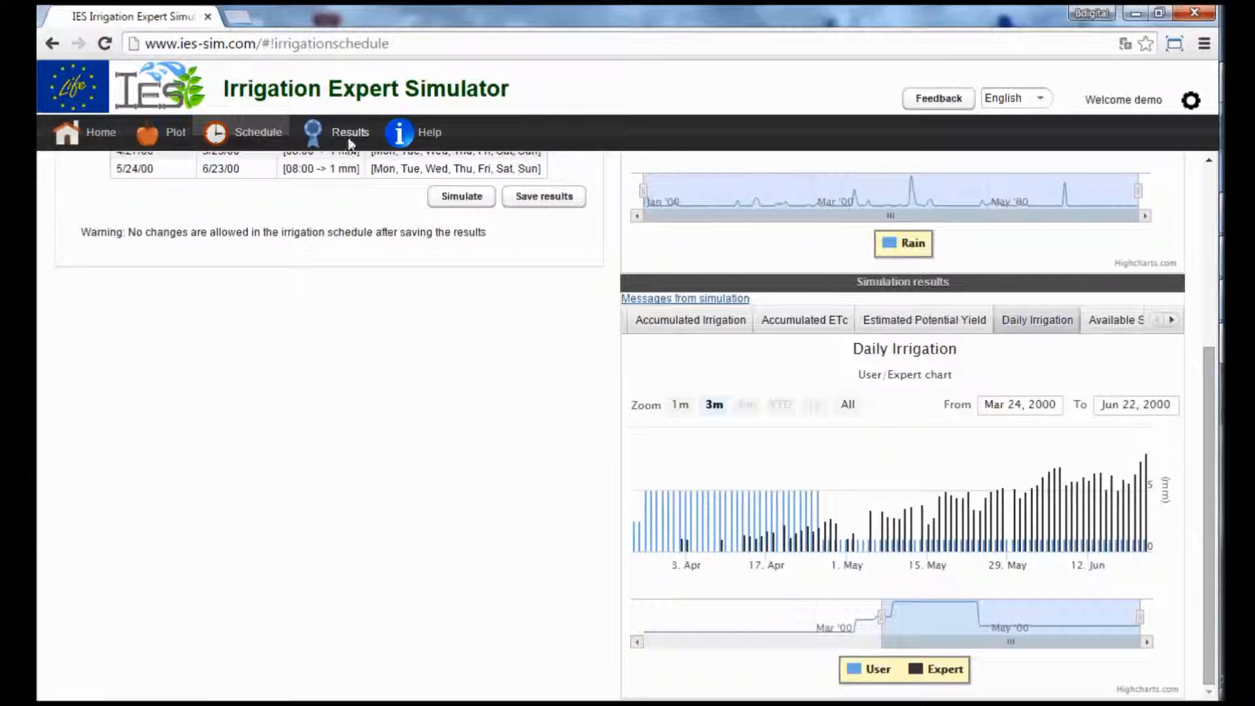
Save the simulation results of the irrdemo schedule.
scroll(300, 188, up, 3)
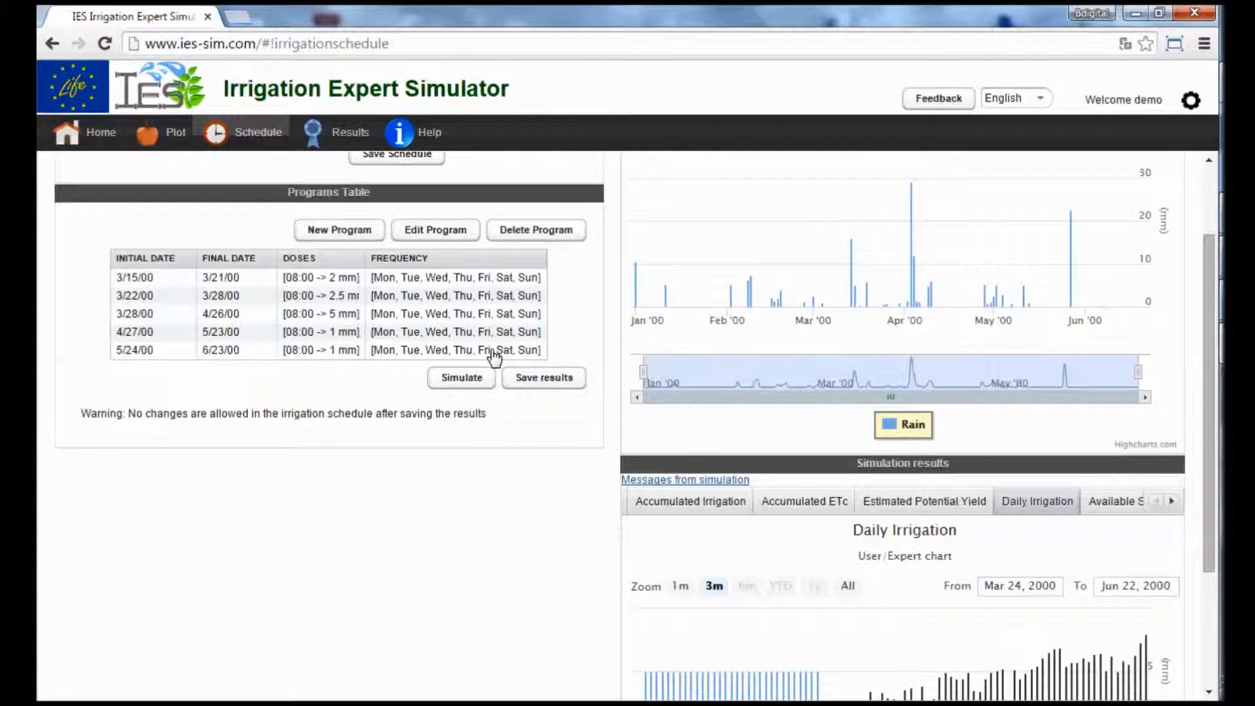
scroll(504, 317, up, 2)
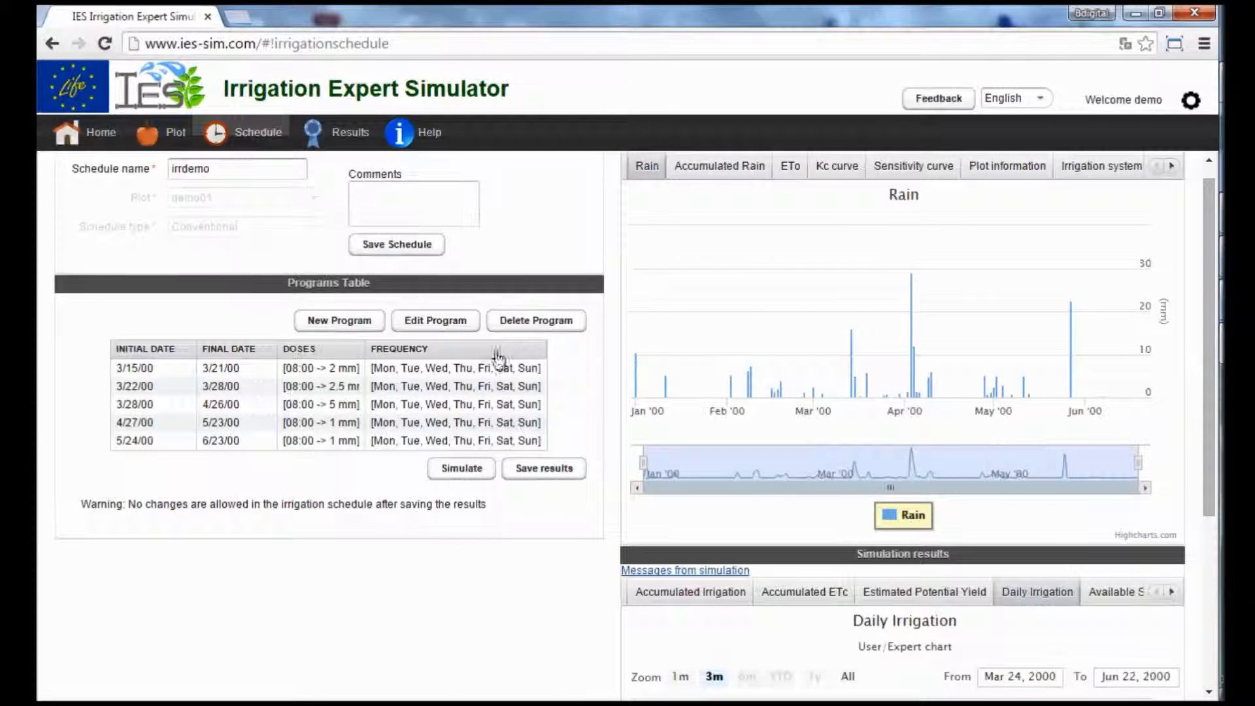
click(550, 469)
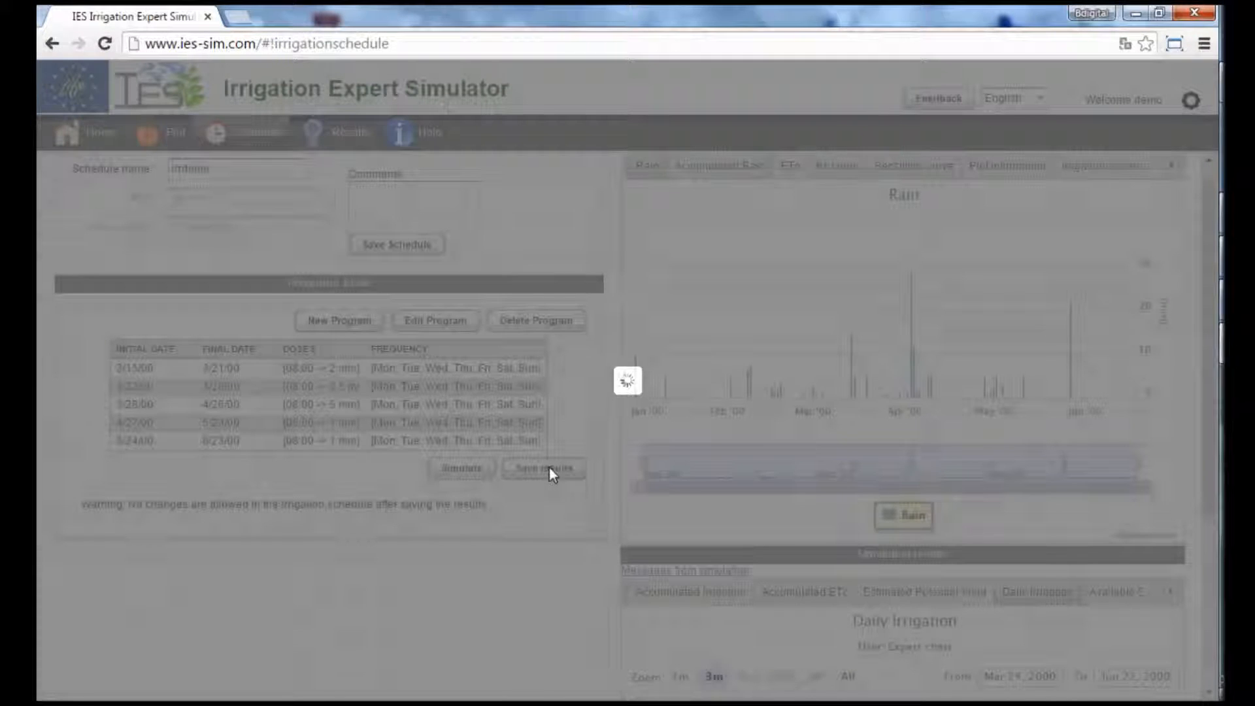